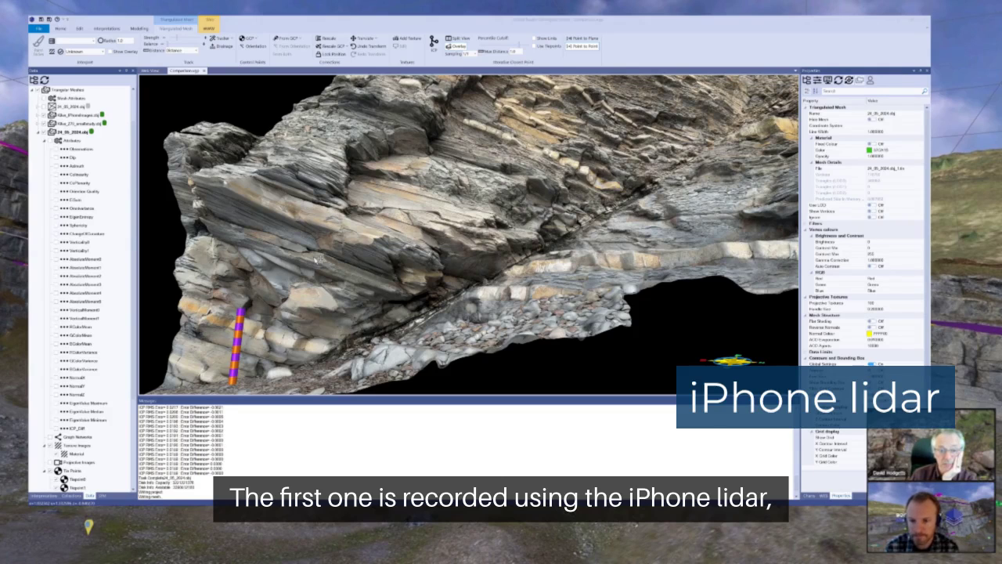
# Step: Examine the 24_05_2024.obj iPhone lidar mesh from several angles, including the scale bar, pale rock bed and data gaps
pyautogui.moveTo(316, 261); pyautogui.dragTo(374, 263)
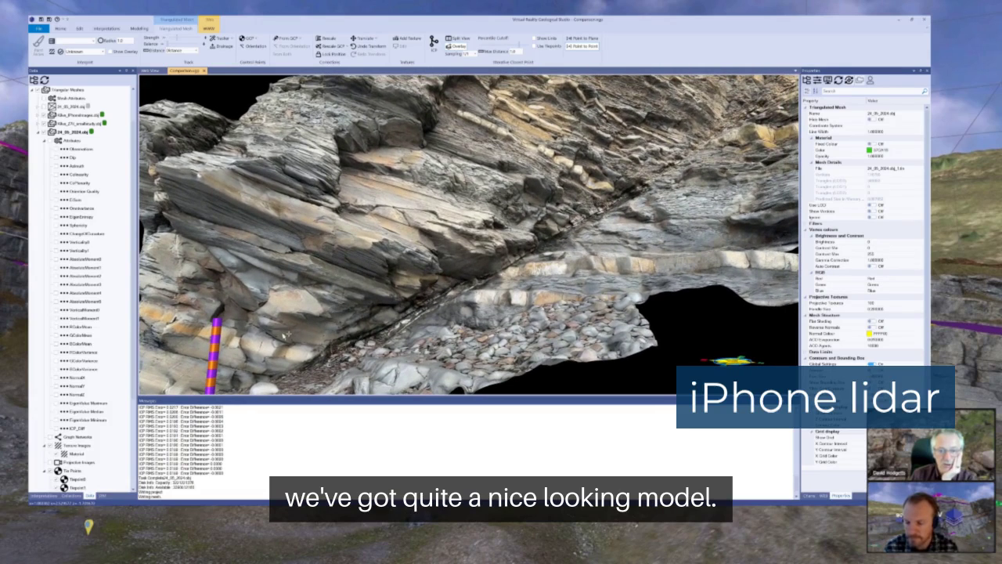
pyautogui.moveTo(326, 304); pyautogui.dragTo(374, 300)
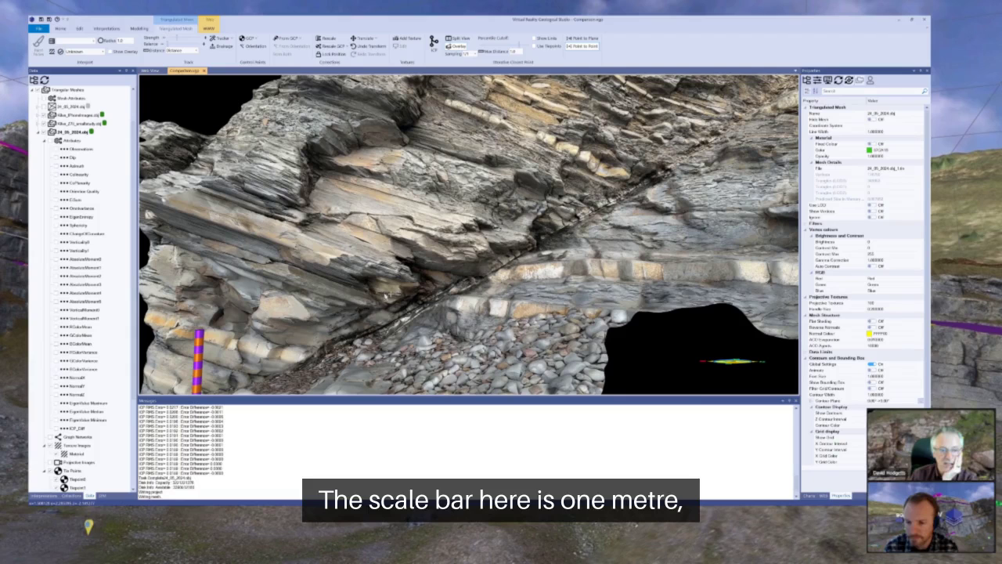
pyautogui.moveTo(392, 264); pyautogui.dragTo(415, 249)
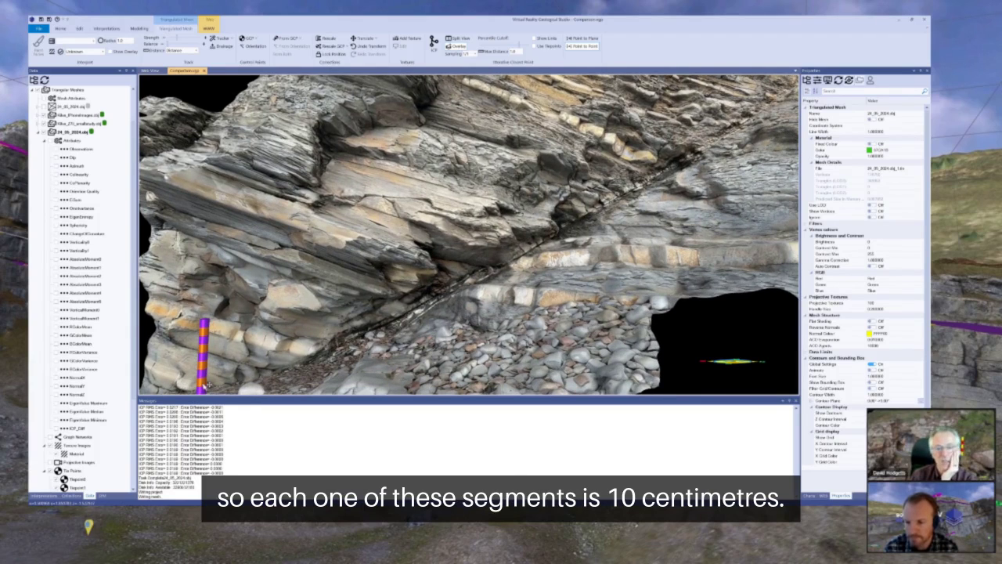
pyautogui.moveTo(218, 347); pyautogui.dragTo(513, 252)
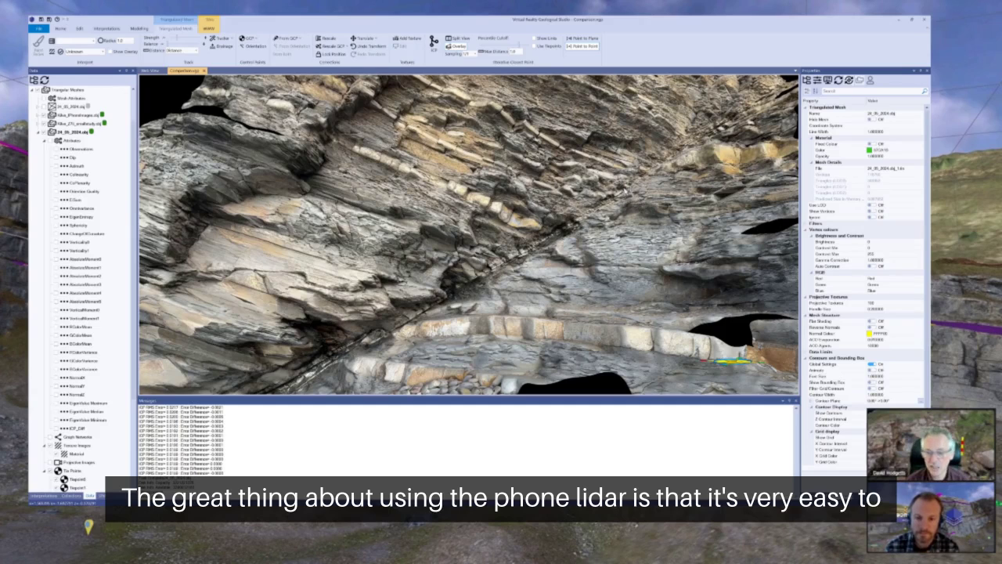
pyautogui.hotkey('ctrl', 's')
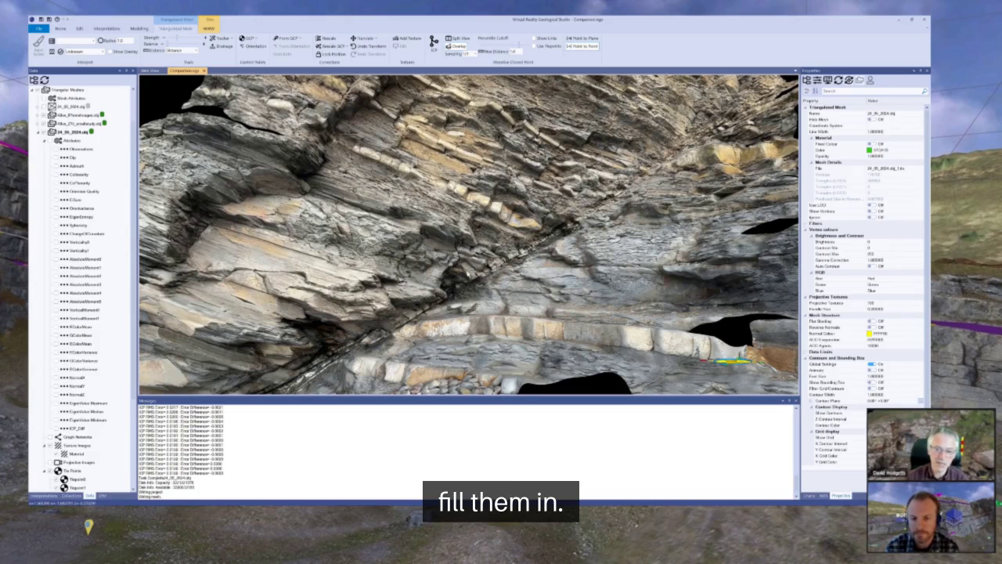
pyautogui.moveTo(486, 271); pyautogui.dragTo(419, 274)
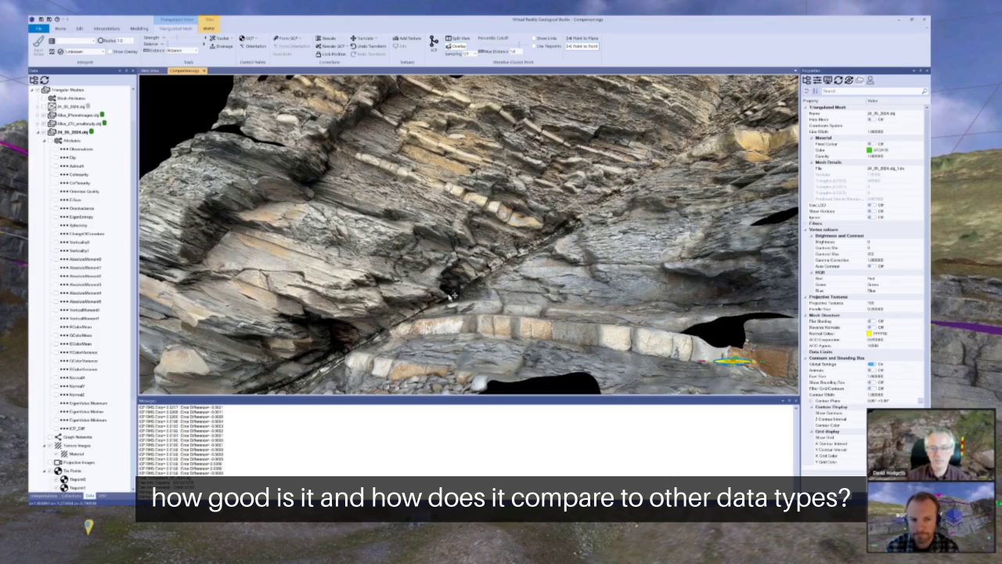
pyautogui.moveTo(452, 297); pyautogui.dragTo(464, 289)
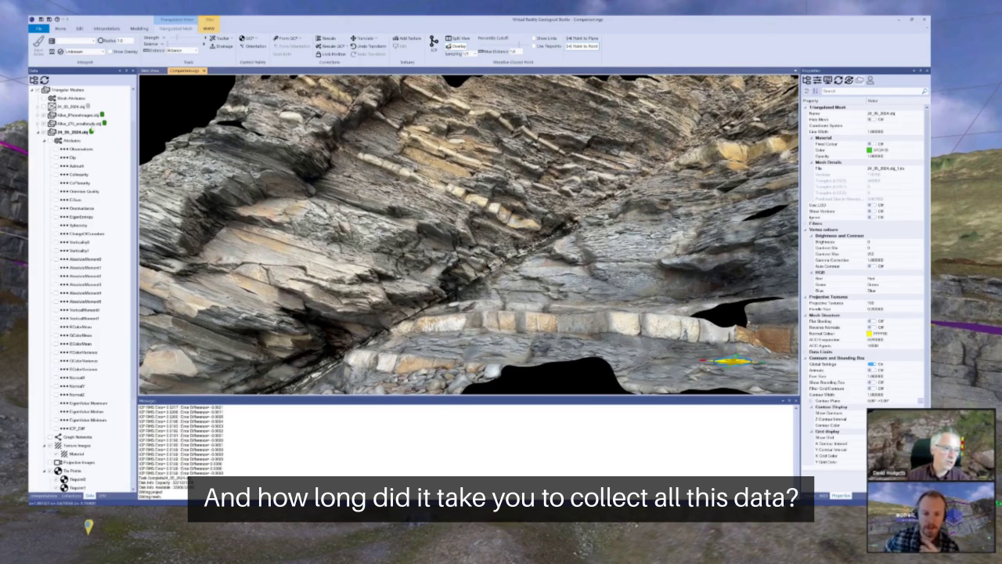
# Step: Hide the 24_05_2024.obj lidar mesh and unhide the iPhone images mesh
pyautogui.click(79, 131)
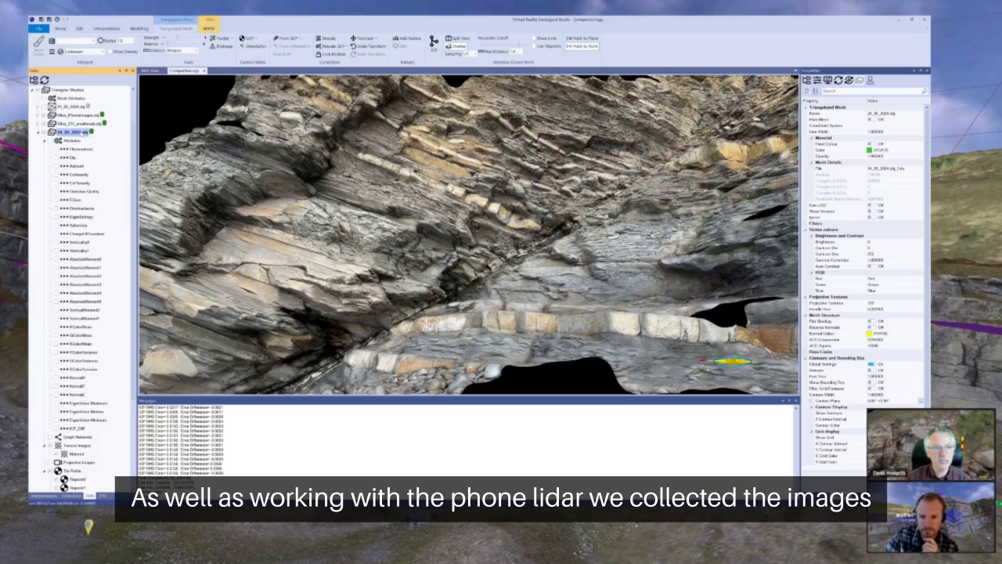
pyautogui.click(78, 115)
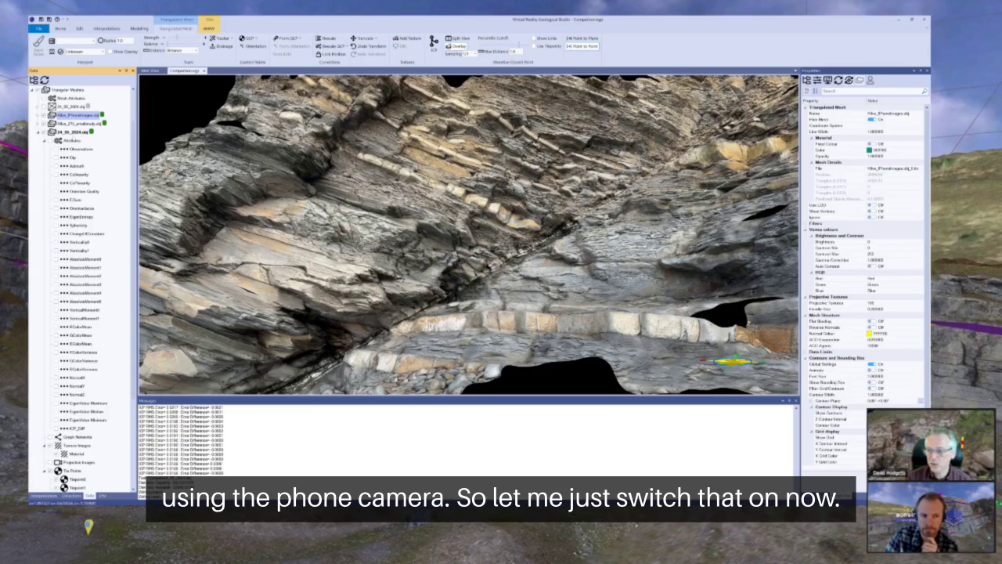
pyautogui.click(79, 132)
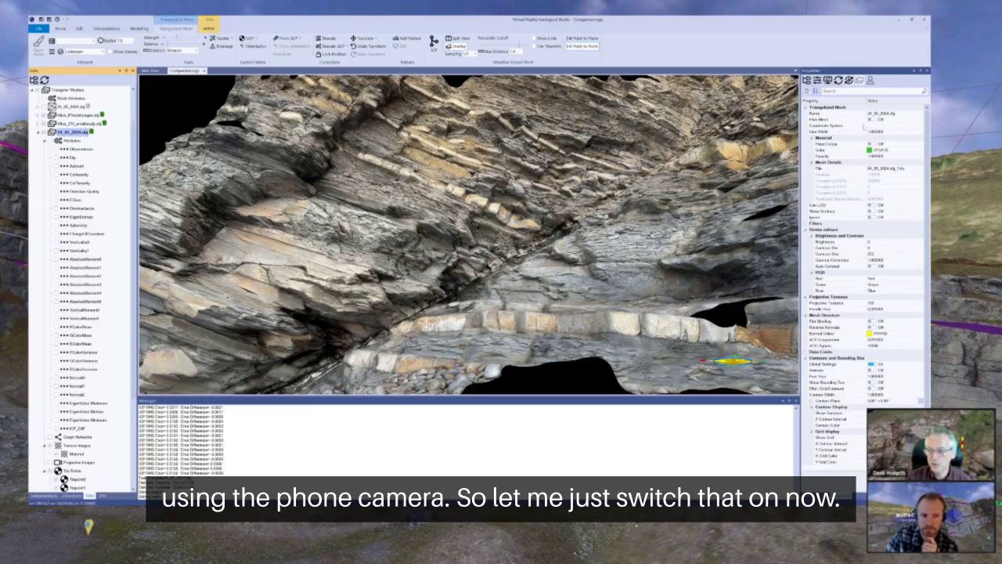
pyautogui.click(74, 114)
pyautogui.click(872, 119)
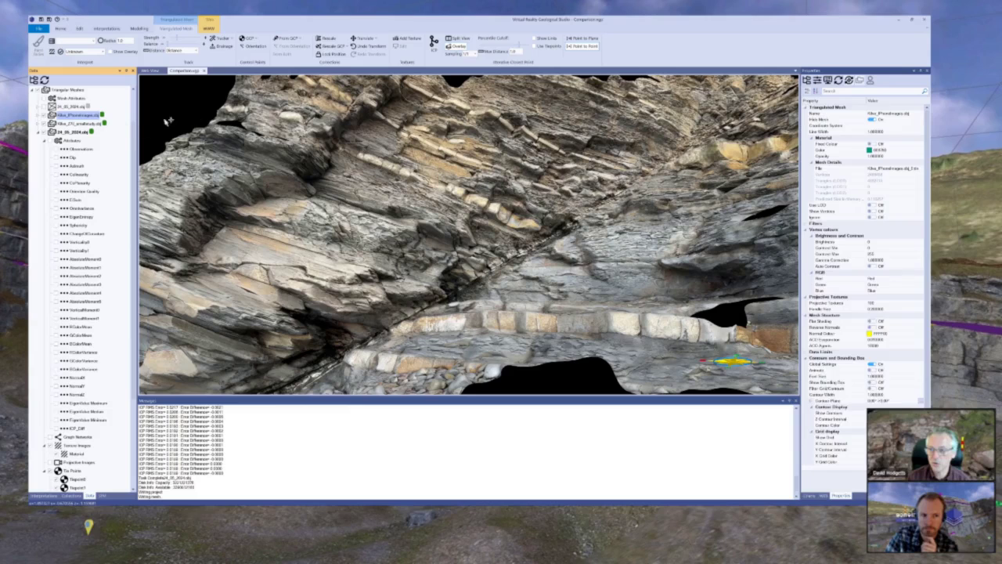
pyautogui.click(74, 132)
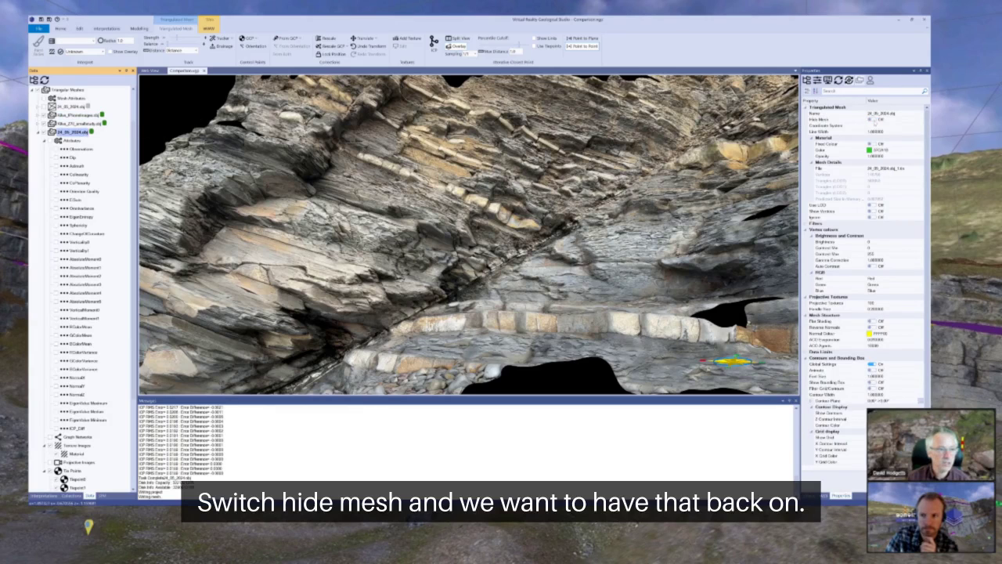
pyautogui.click(872, 119)
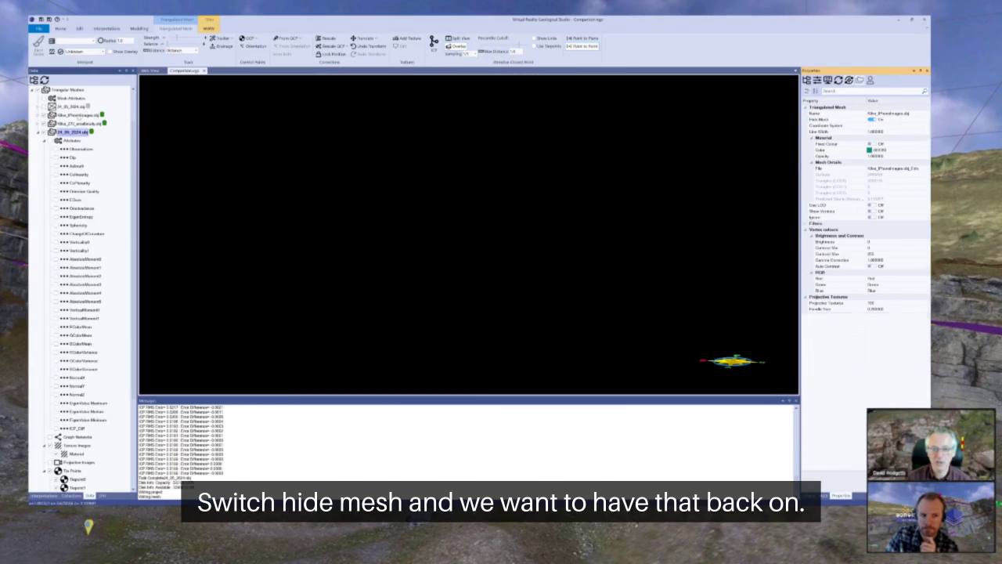
pyautogui.click(75, 114)
pyautogui.click(872, 119)
# Step: Examine the iPhone images mesh around the small cave, pale rock bed and pebble beach
pyautogui.moveTo(452, 222); pyautogui.dragTo(424, 214)
pyautogui.moveTo(261, 298); pyautogui.dragTo(296, 293)
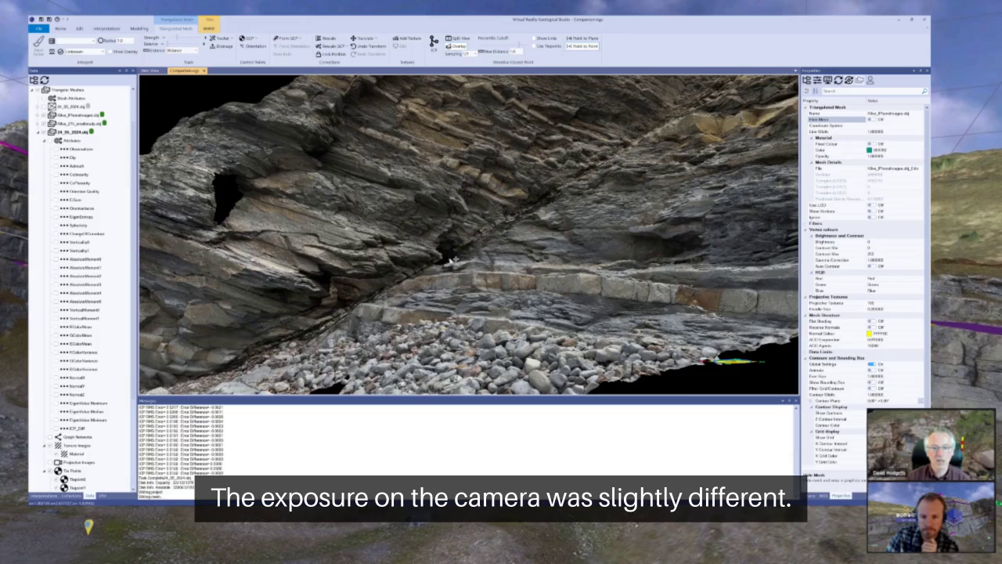
pyautogui.moveTo(458, 258)
pyautogui.mouseDown()
pyautogui.moveTo(514, 247)
pyautogui.moveTo(455, 262)
pyautogui.mouseUp()
pyautogui.scroll(3, 472, 239)
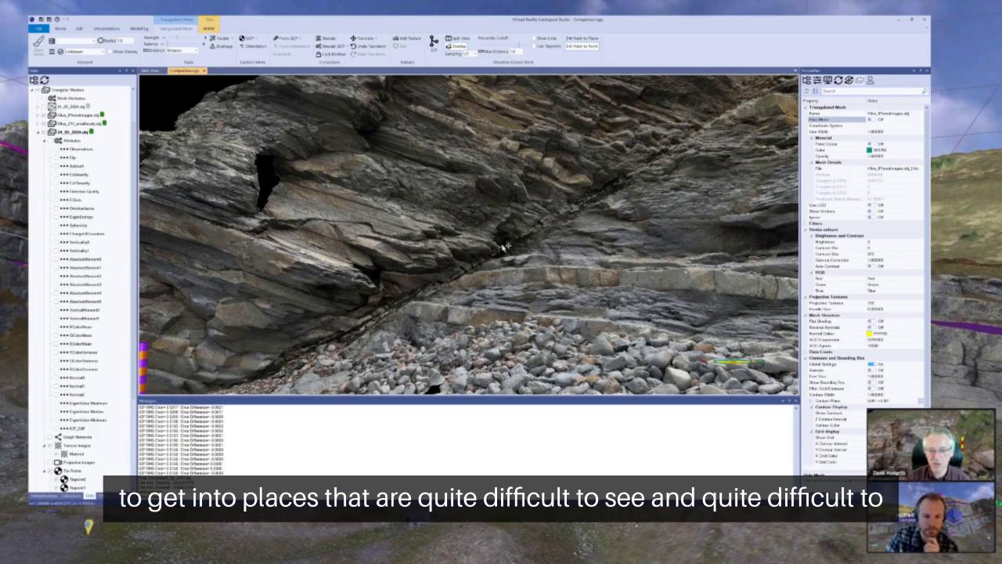
pyautogui.moveTo(504, 242); pyautogui.dragTo(490, 242)
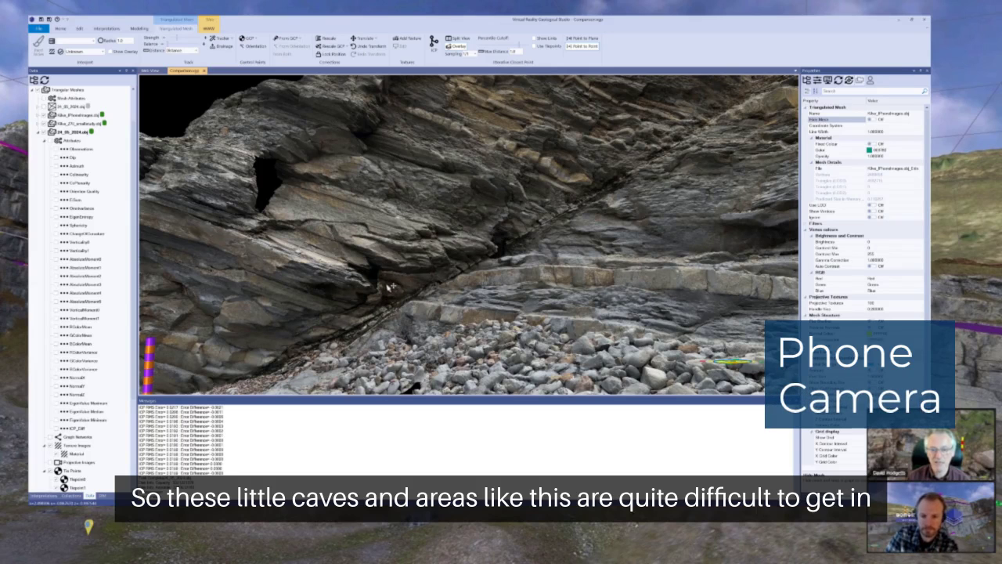
pyautogui.moveTo(390, 288); pyautogui.dragTo(387, 283)
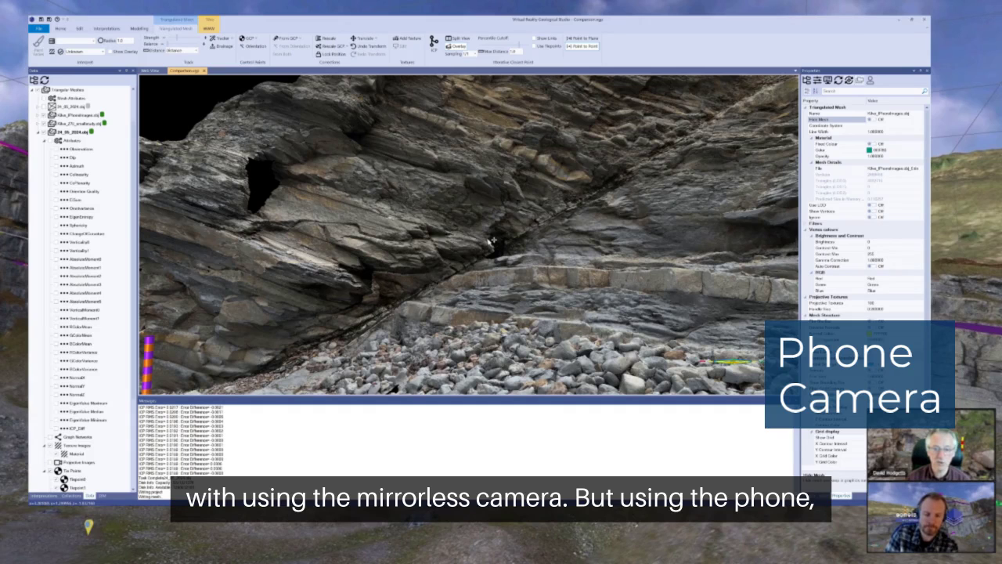
pyautogui.moveTo(493, 241); pyautogui.dragTo(511, 236)
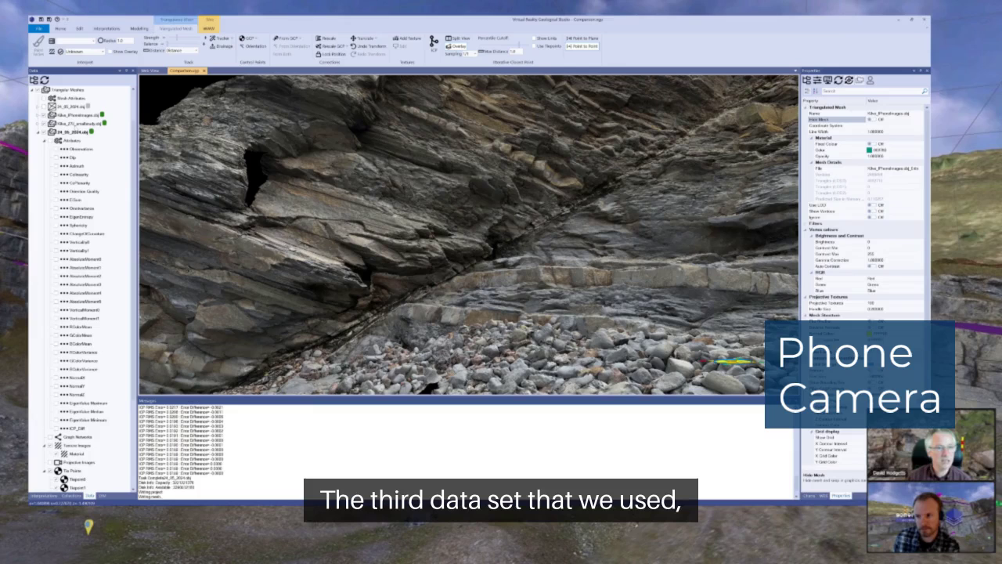
# Step: Hide the iPhone images mesh and unhide the mirrorless camera smallstudy mesh
pyautogui.click(78, 123)
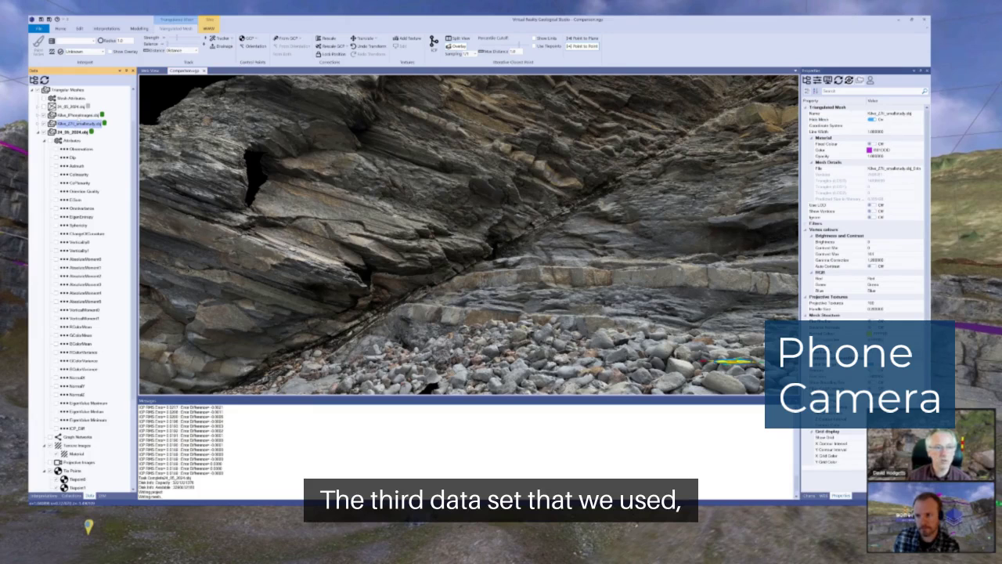
pyautogui.click(78, 115)
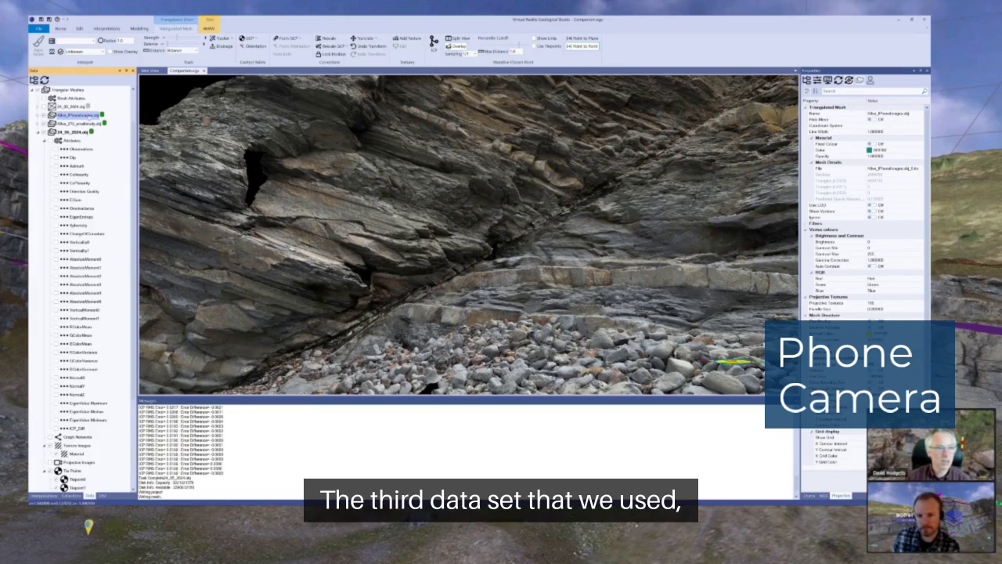
pyautogui.click(872, 120)
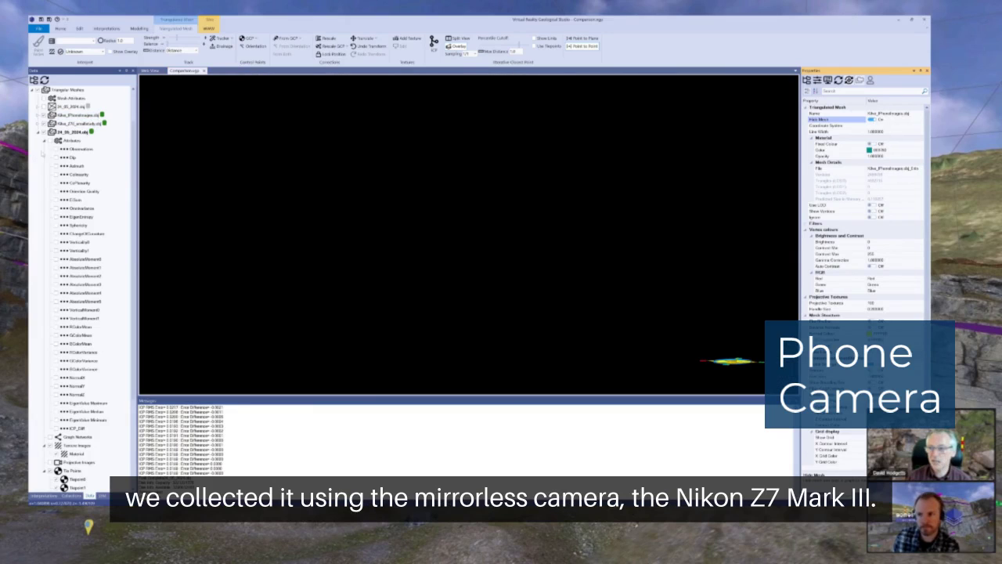
pyautogui.click(79, 124)
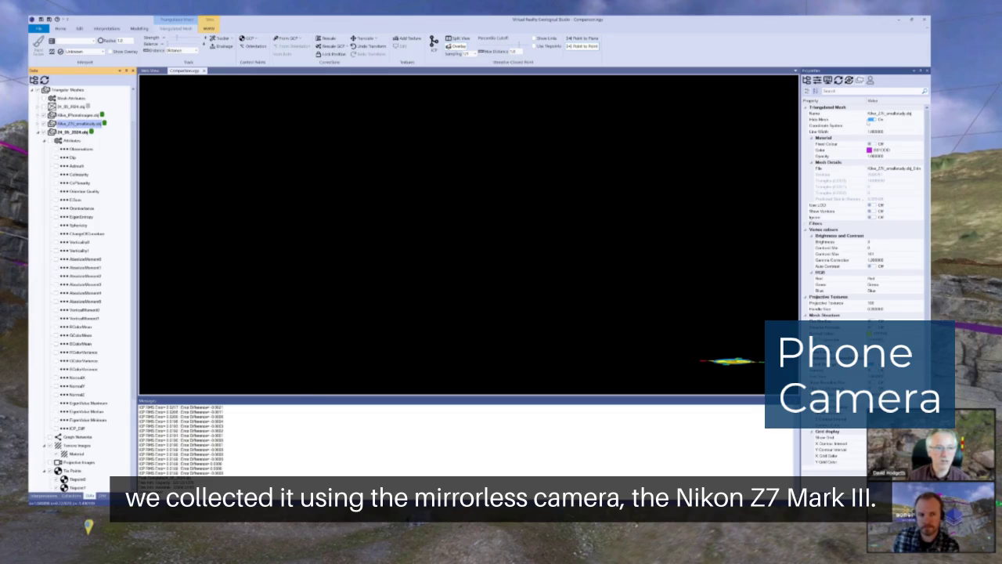
pyautogui.click(871, 120)
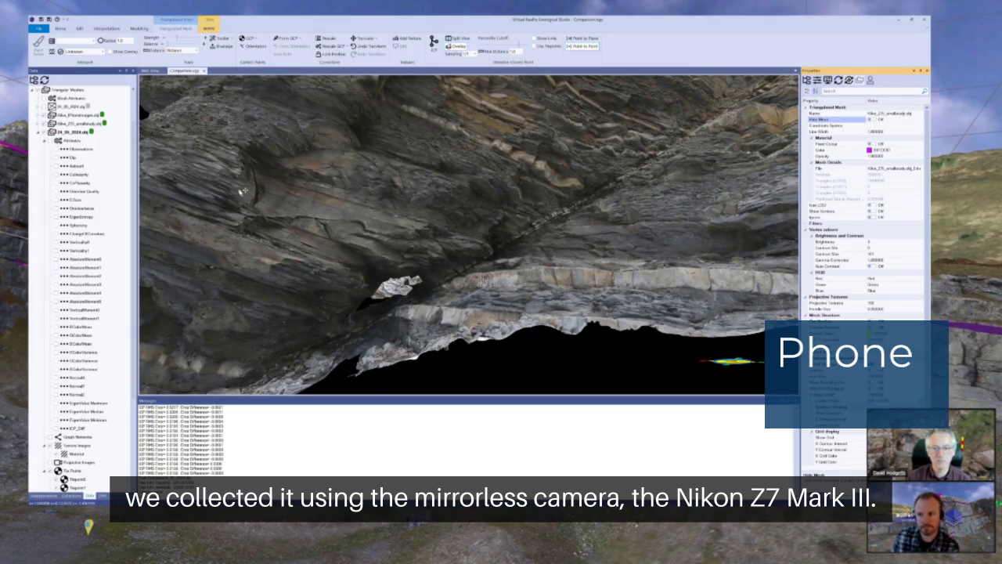
# Step: Examine the mirrorless camera smallstudy mesh, both close up at the cave gap and across the wider cliff face
pyautogui.moveTo(422, 200); pyautogui.dragTo(431, 224)
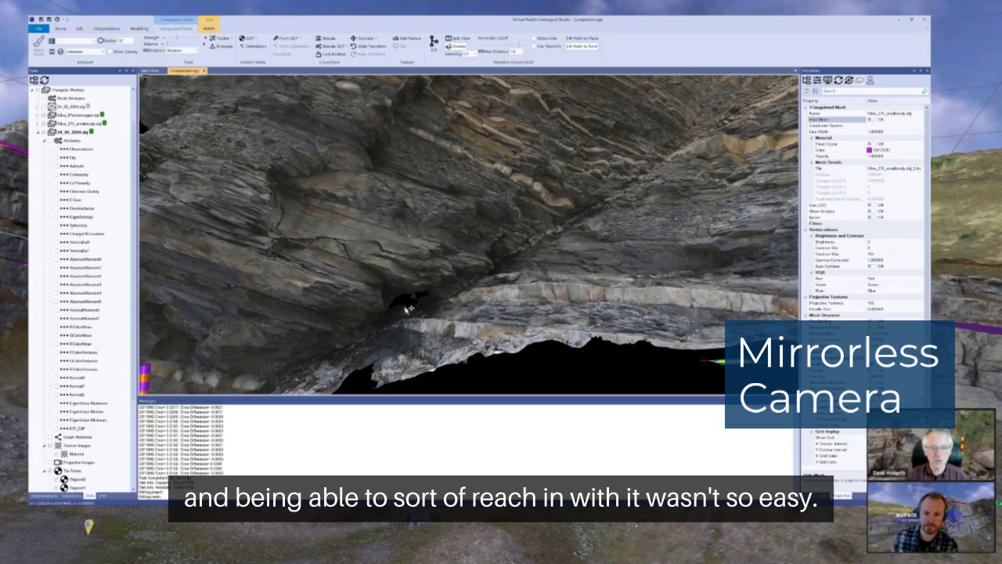
pyautogui.scroll(-3, 406, 310)
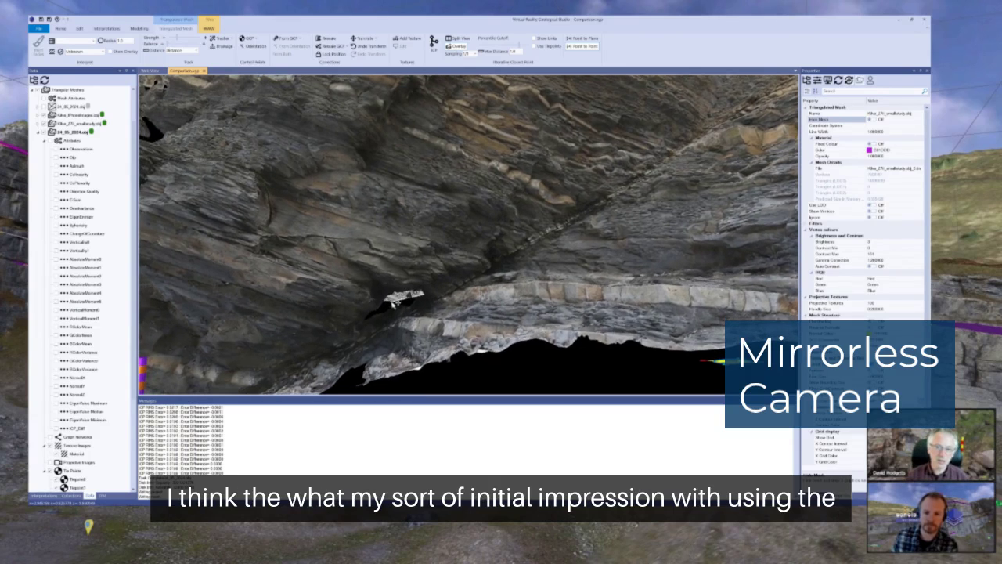
pyautogui.scroll(-2, 406, 305)
pyautogui.moveTo(356, 272); pyautogui.dragTo(384, 284)
pyautogui.moveTo(465, 257); pyautogui.dragTo(465, 306)
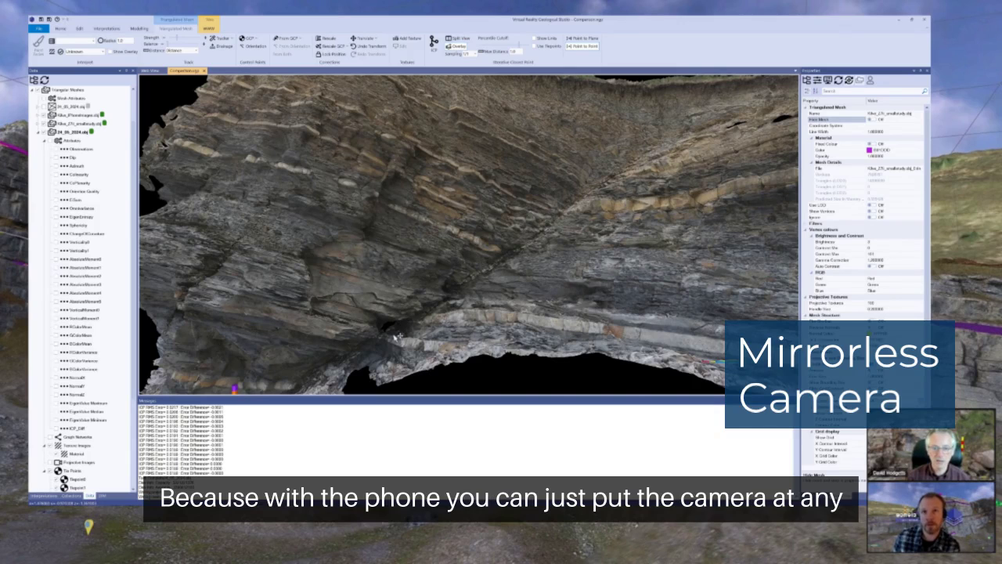
pyautogui.moveTo(402, 335); pyautogui.dragTo(423, 346, button='middle')
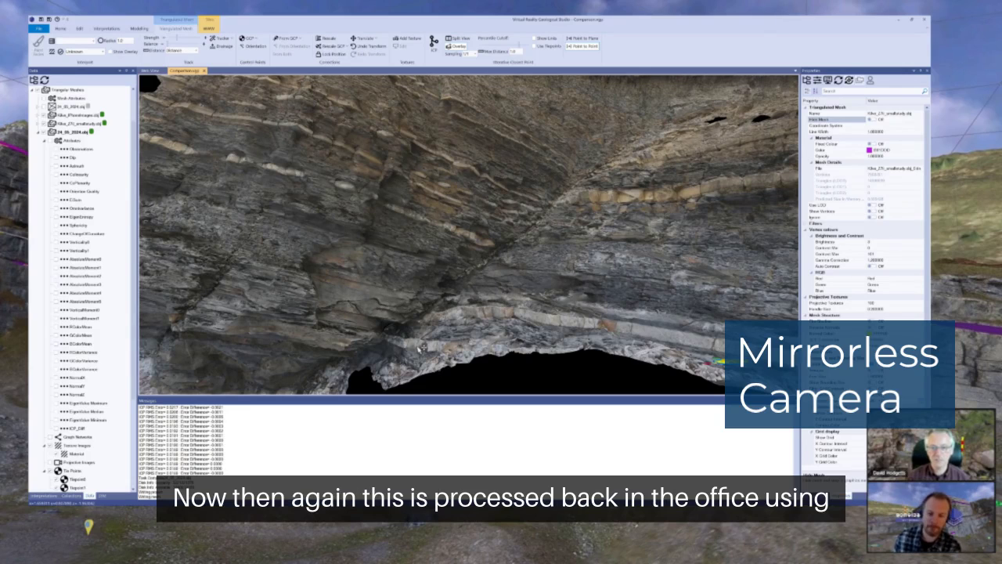
pyautogui.moveTo(419, 349); pyautogui.dragTo(450, 256)
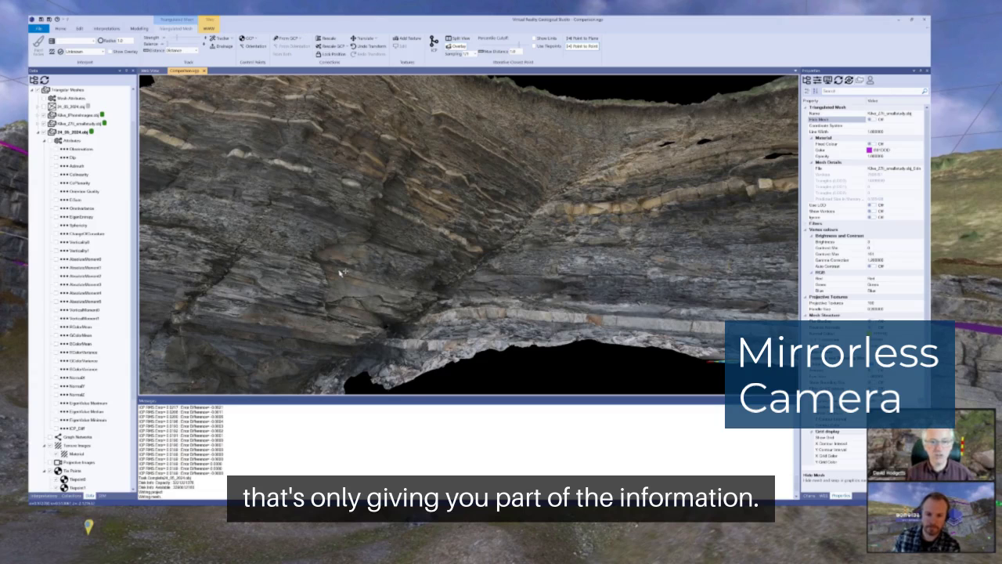
pyautogui.moveTo(366, 245); pyautogui.dragTo(355, 266, button='middle')
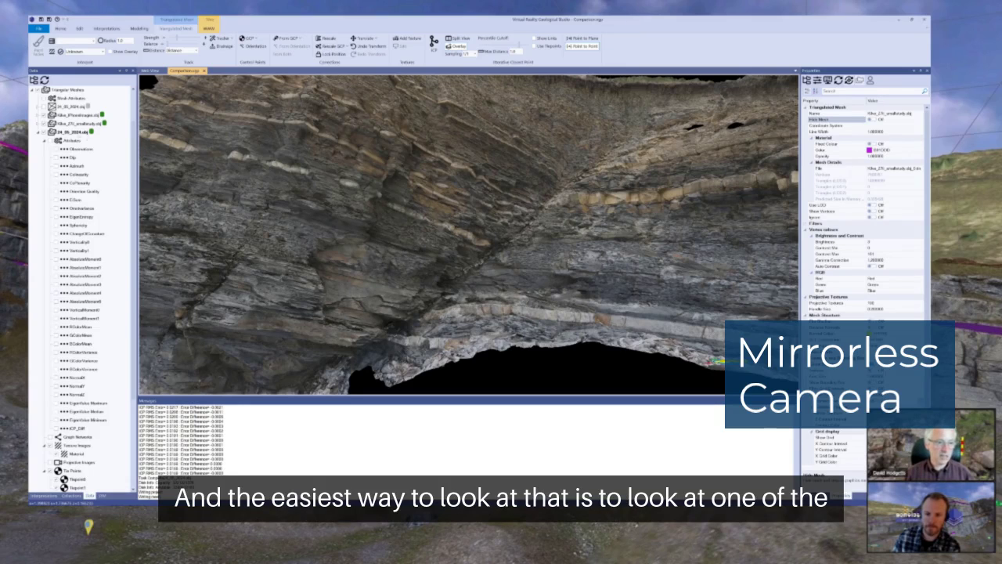
# Step: Unhide the iPhone images mesh and hide the mirrorless camera smallstudy mesh
pyautogui.click(69, 133)
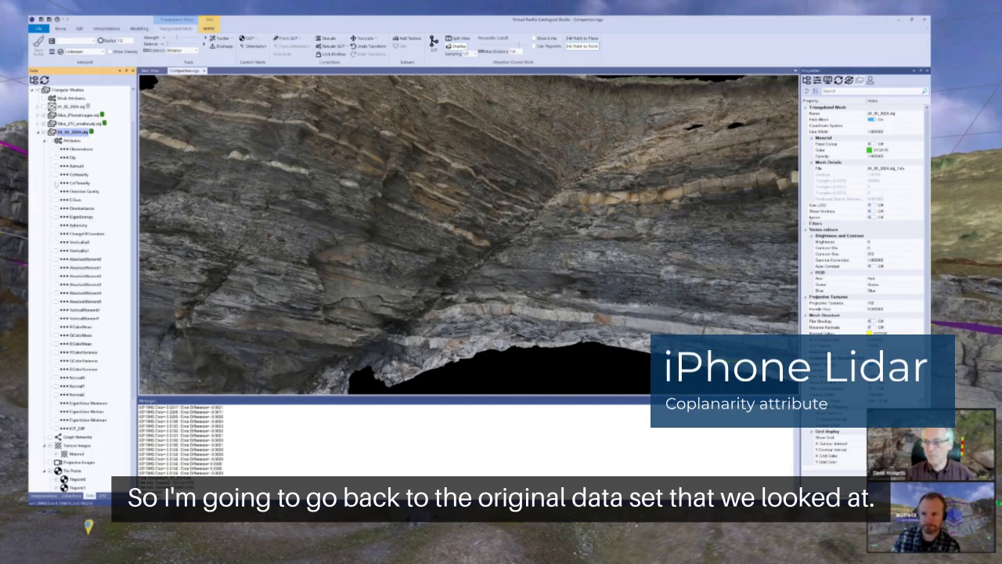
pyautogui.click(75, 115)
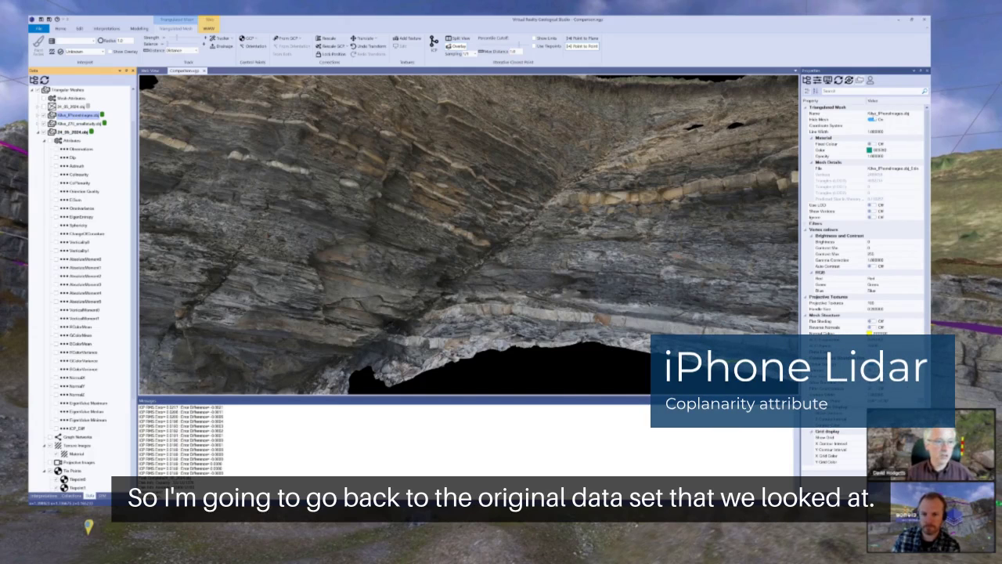
pyautogui.click(872, 120)
pyautogui.click(97, 114)
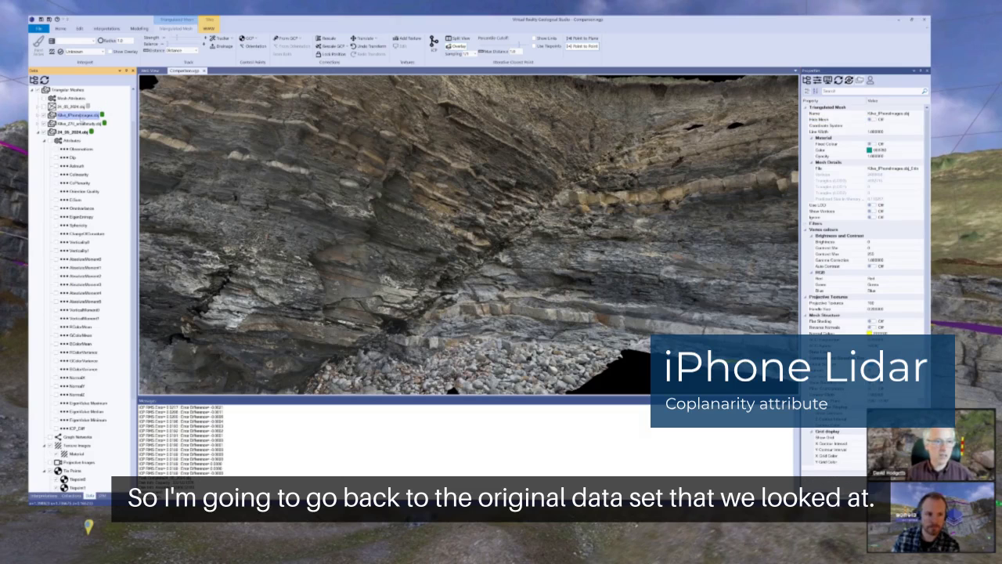
pyautogui.press('Down')
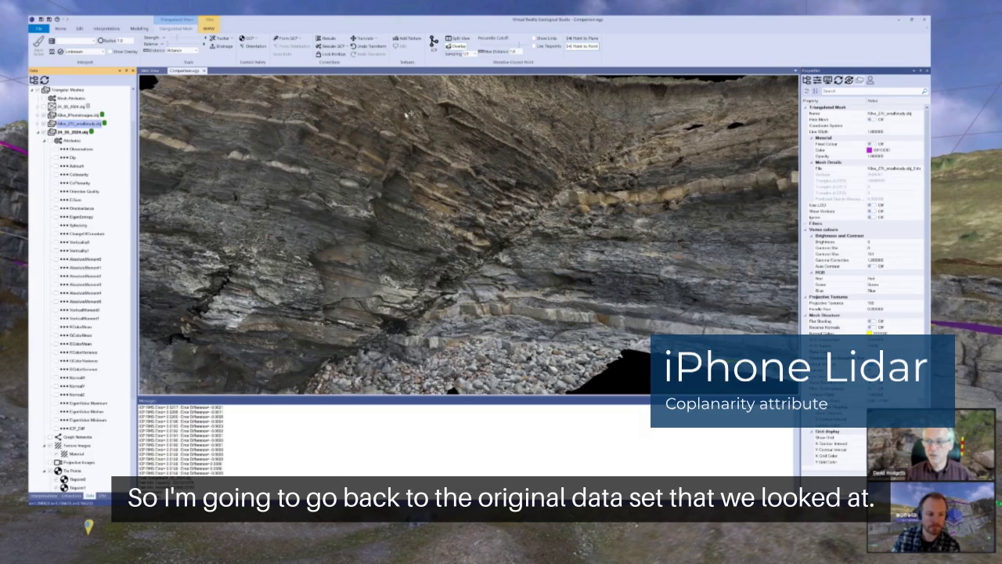
pyautogui.click(872, 119)
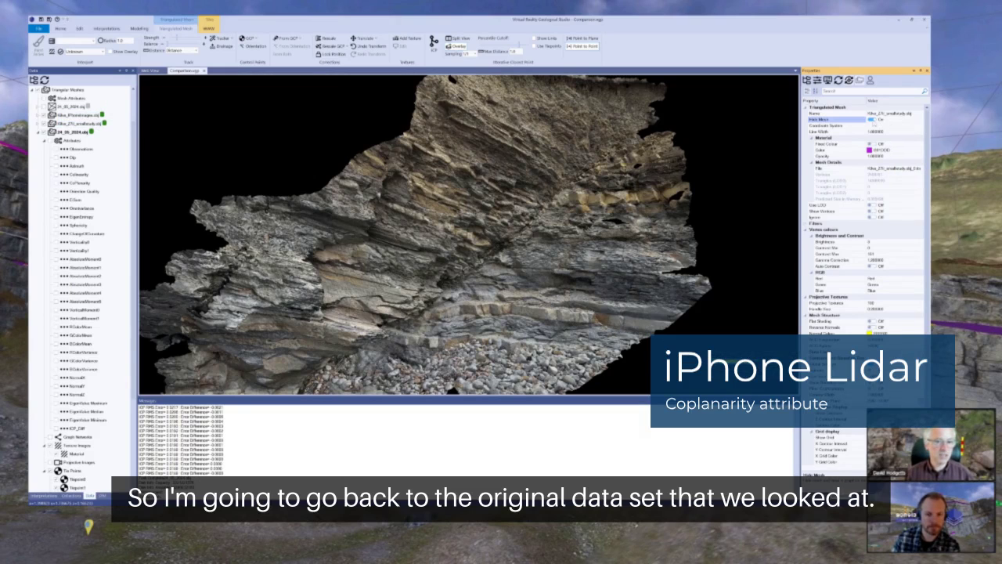
# Step: Switch on the CoPlanarity attribute of the 24_05_2024.obj lidar mesh and show that mesh in place of the iPhone images mesh
pyautogui.click(82, 132)
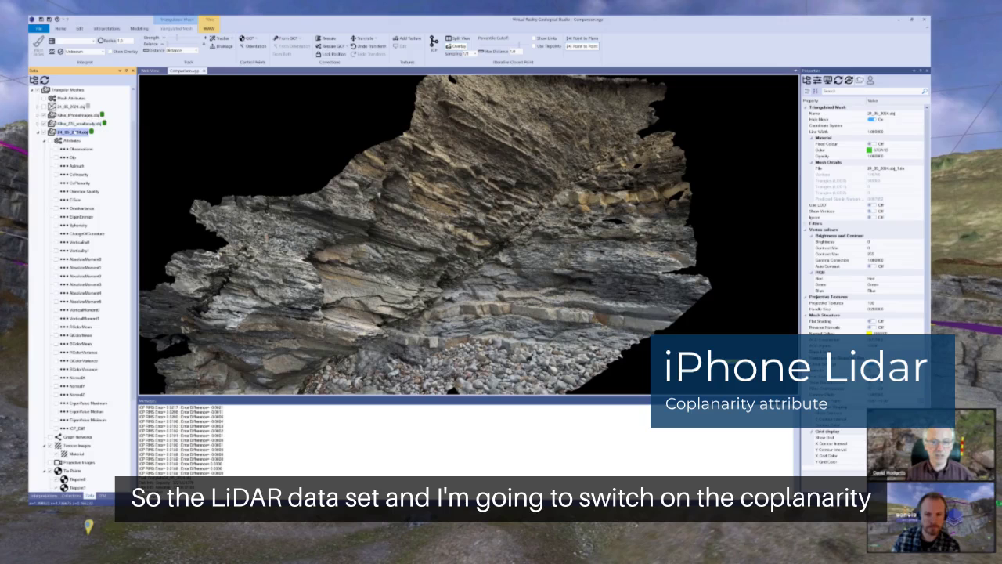
pyautogui.moveTo(432, 249); pyautogui.dragTo(439, 171)
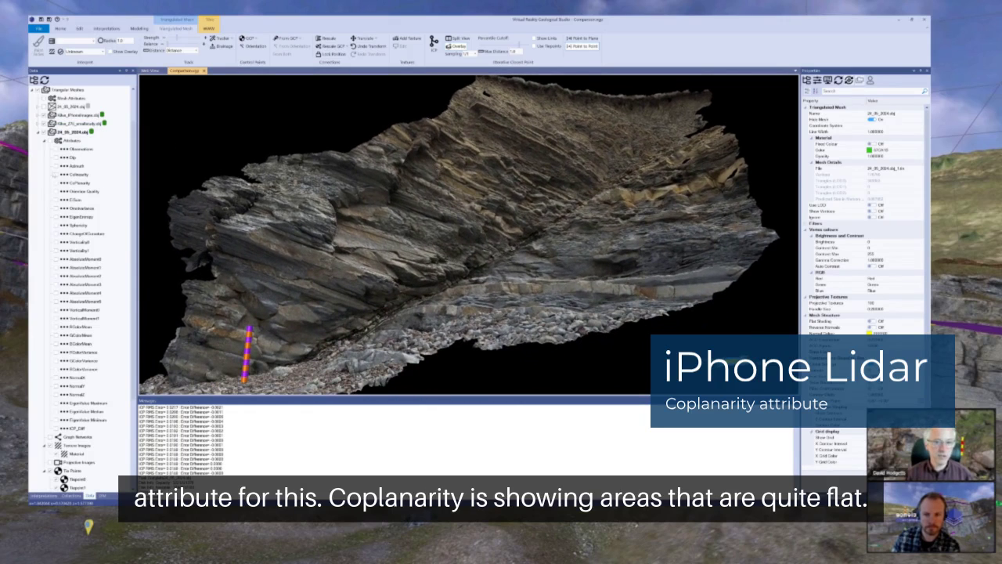
pyautogui.click(57, 183)
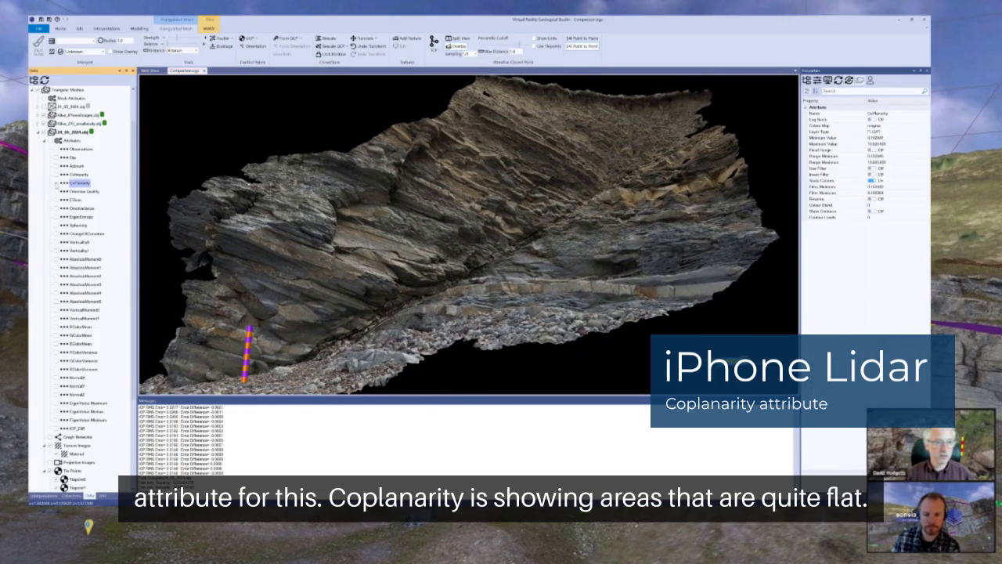
# Step: Examine the coplanarity colouring of the lidar mesh across the cliff face, joint planes and lower rock beds
pyautogui.moveTo(368, 235); pyautogui.dragTo(420, 231)
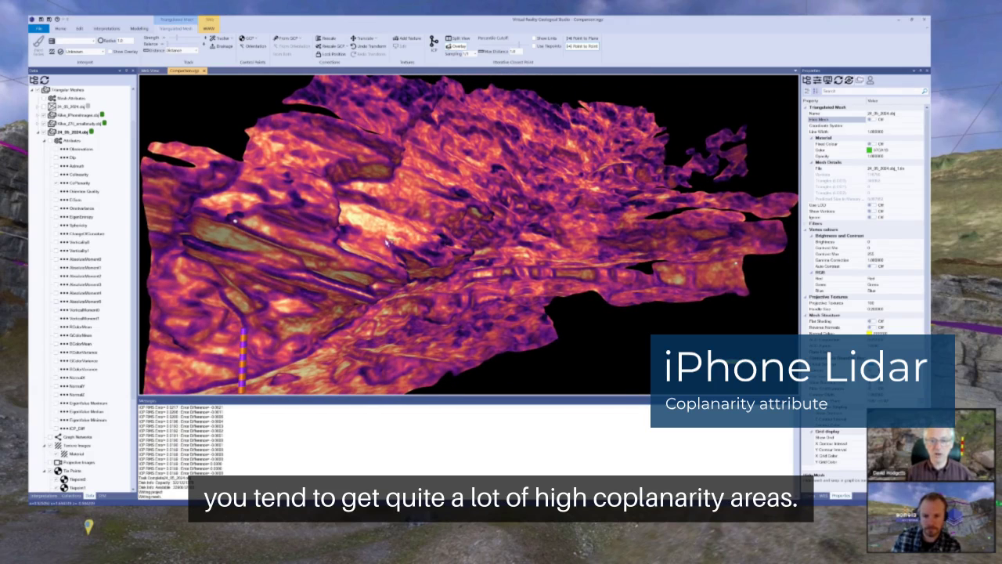
pyautogui.moveTo(352, 221); pyautogui.dragTo(276, 233)
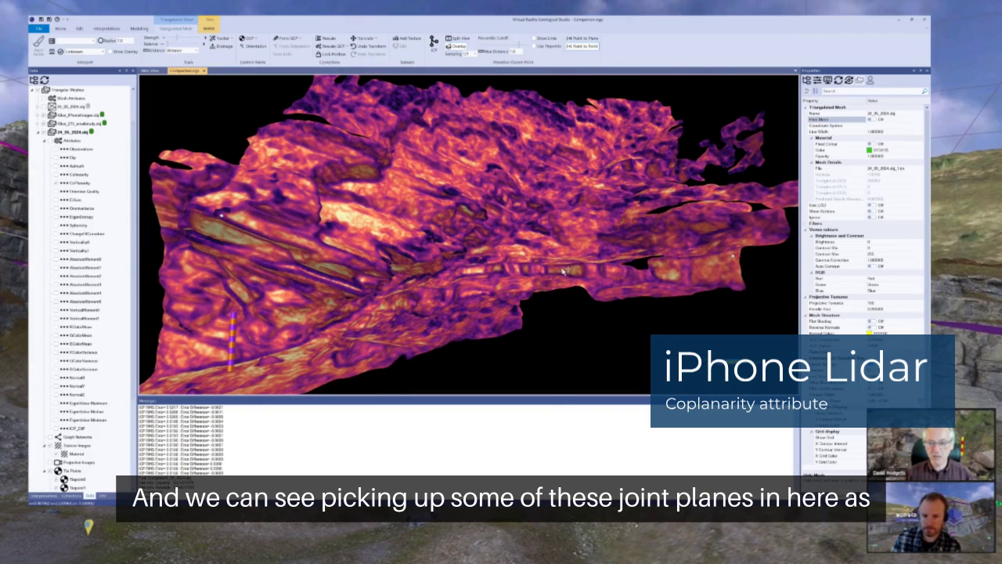
pyautogui.moveTo(509, 271); pyautogui.dragTo(516, 280)
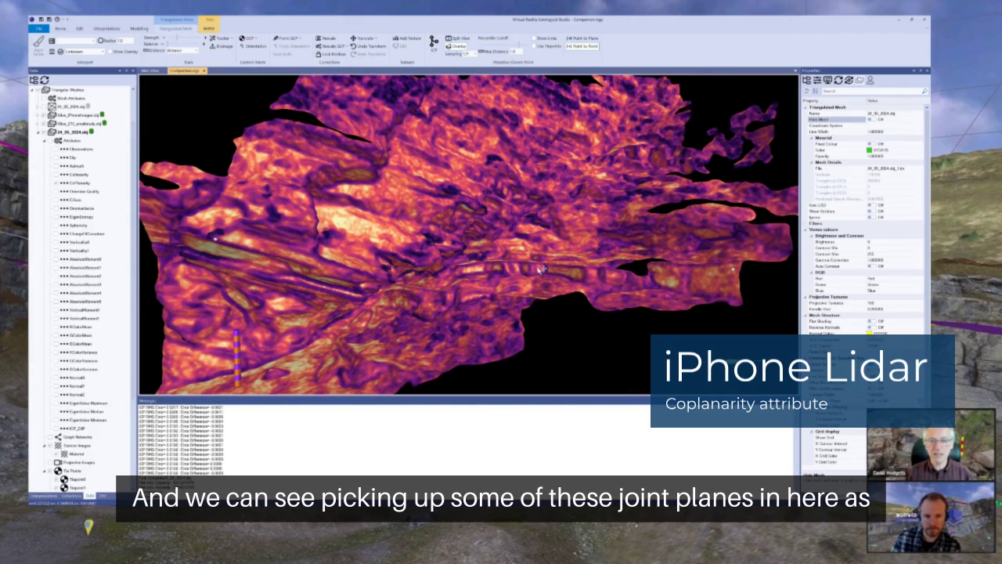
pyautogui.moveTo(433, 256); pyautogui.dragTo(432, 237)
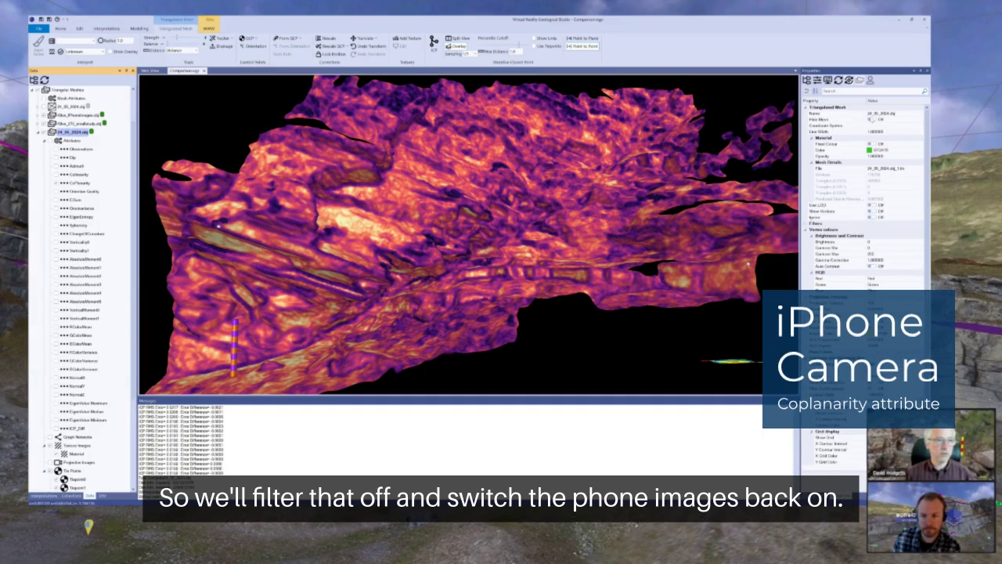
# Step: Hide the lidar mesh and unhide the iPhone images mesh
pyautogui.click(872, 119)
pyautogui.click(872, 119)
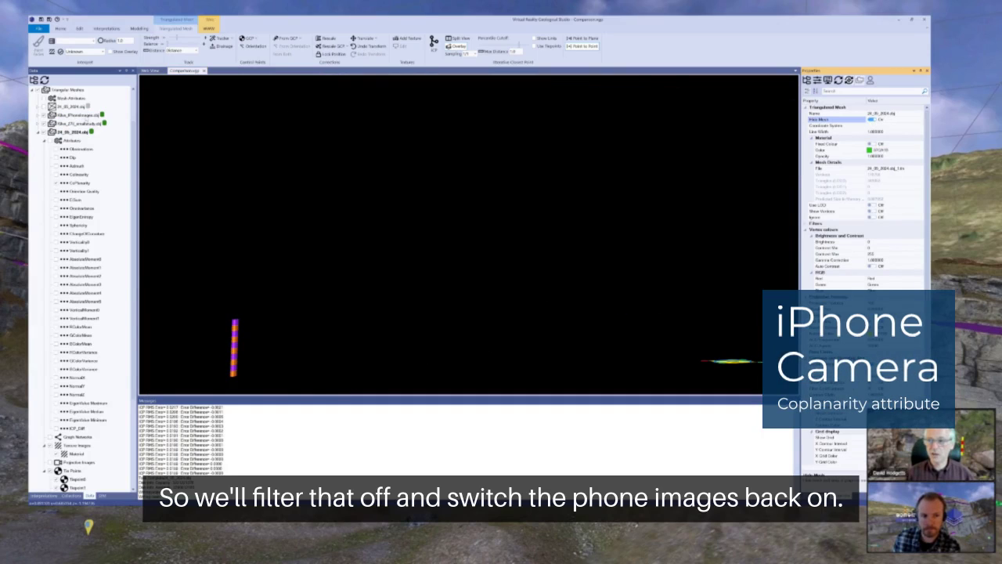
pyautogui.click(86, 117)
pyautogui.click(872, 119)
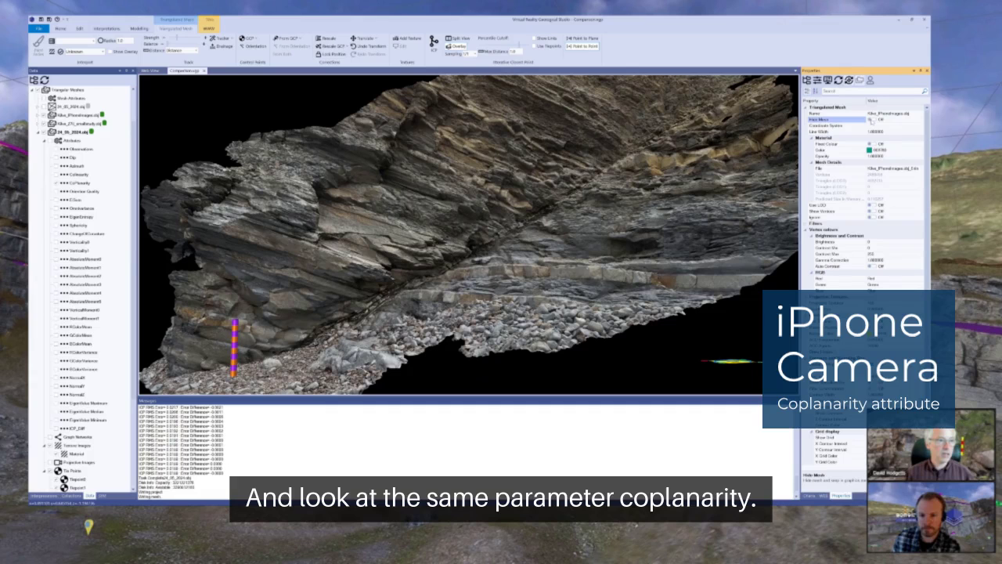
# Step: Turn on the CoPlanarity attribute of the iPhone images mesh and examine the coloured outcrop surface up close
pyautogui.click(37, 116)
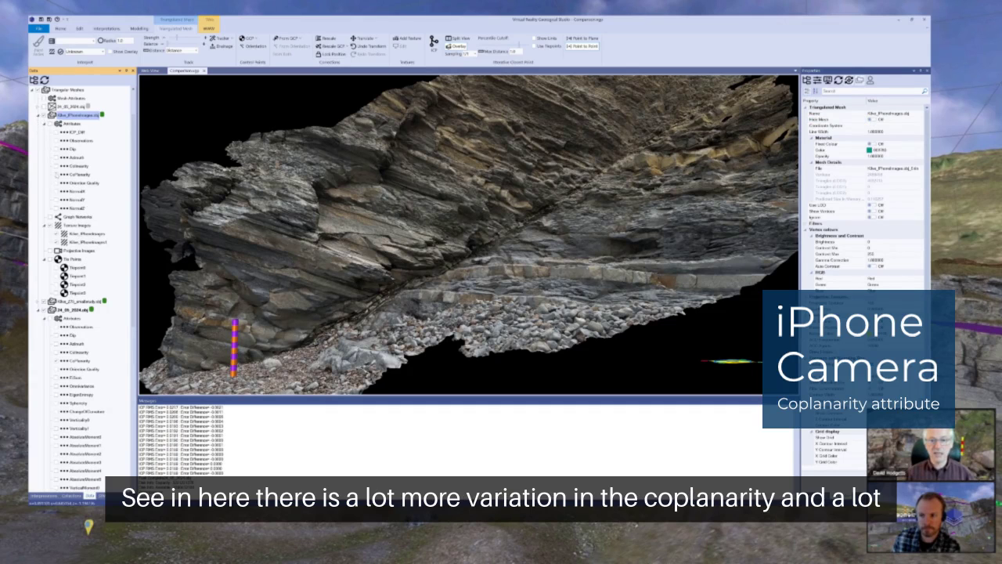
pyautogui.click(56, 175)
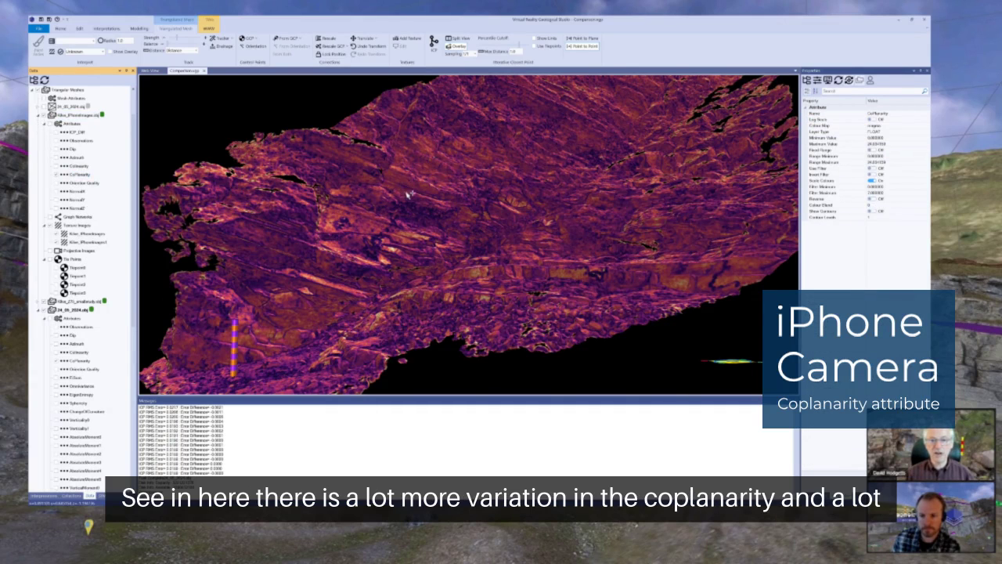
pyautogui.scroll(2, 408, 193)
pyautogui.moveTo(408, 204); pyautogui.dragTo(456, 215)
pyautogui.moveTo(380, 213); pyautogui.dragTo(409, 205)
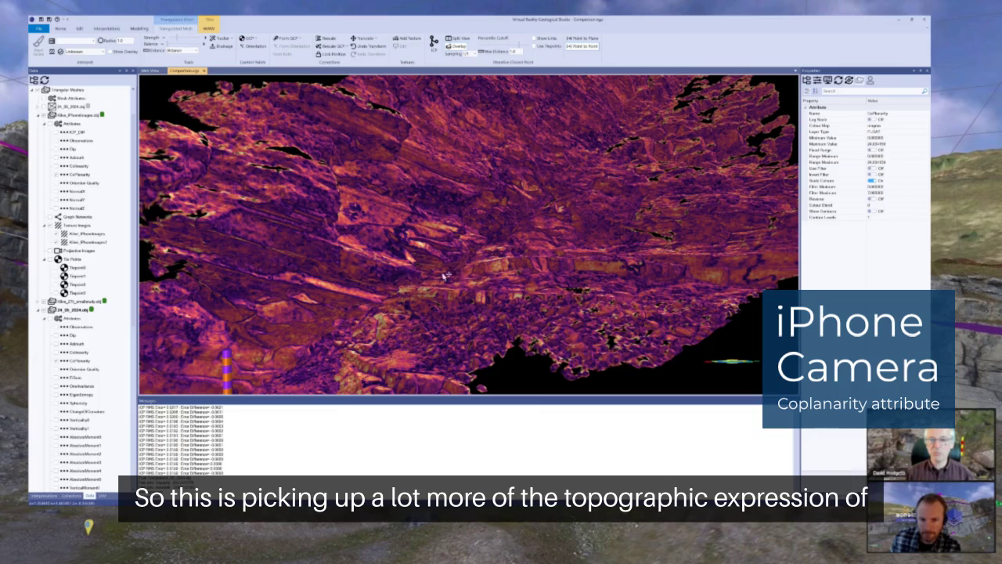
pyautogui.scroll(2, 517, 281)
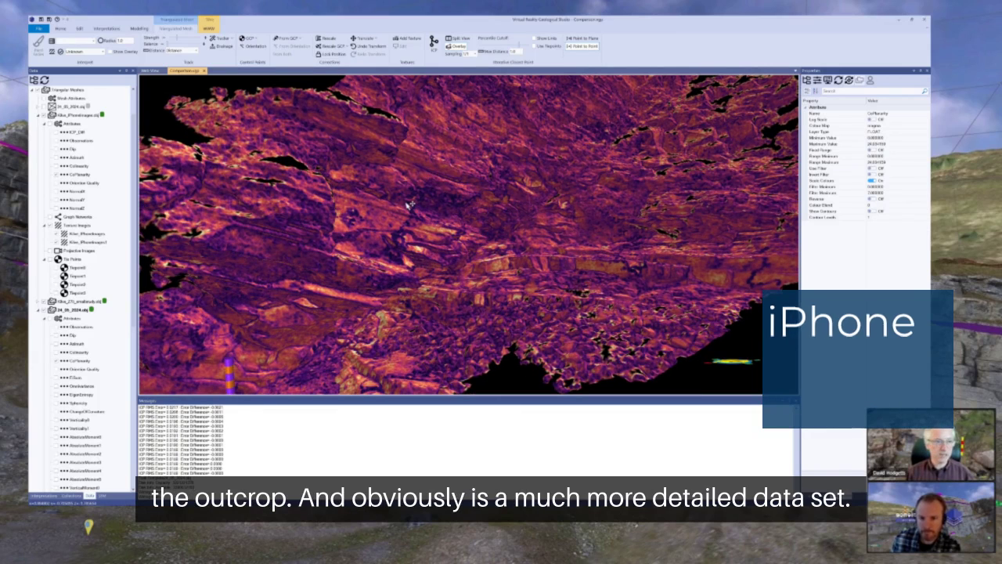
pyautogui.scroll(2, 408, 205)
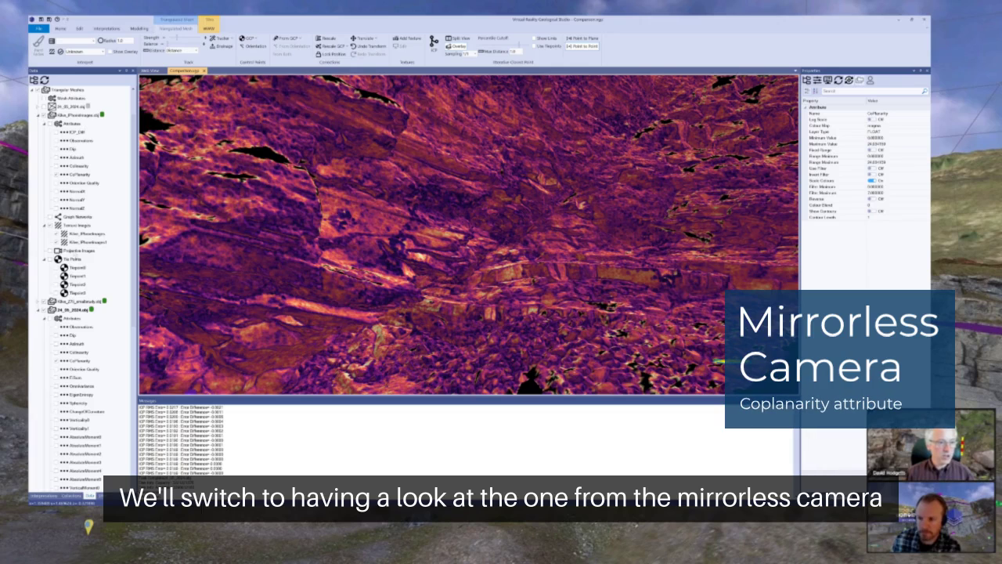
# Step: Hide the iPhone images mesh and unhide the mirrorless camera smallstudy mesh in its place
pyautogui.click(76, 302)
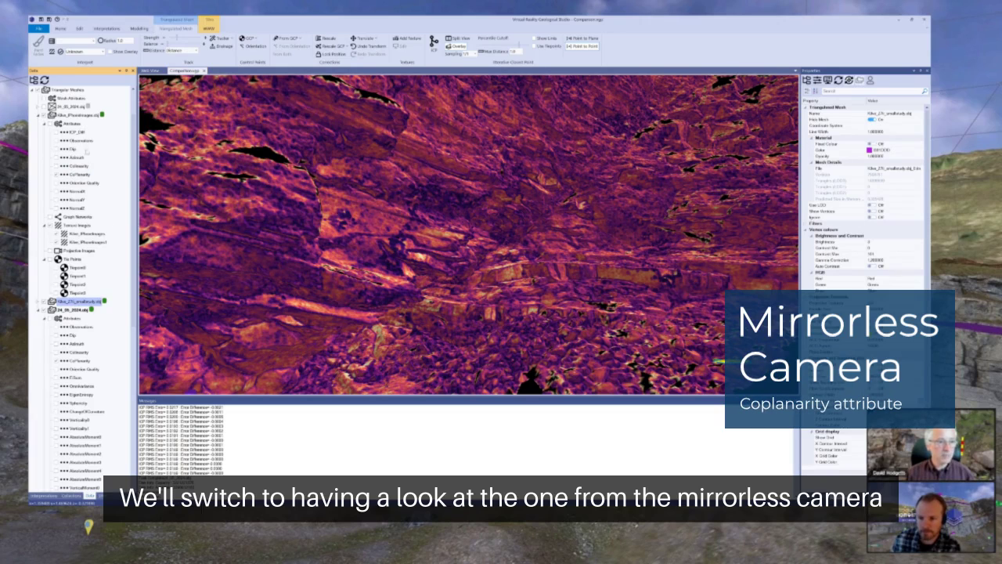
pyautogui.click(77, 115)
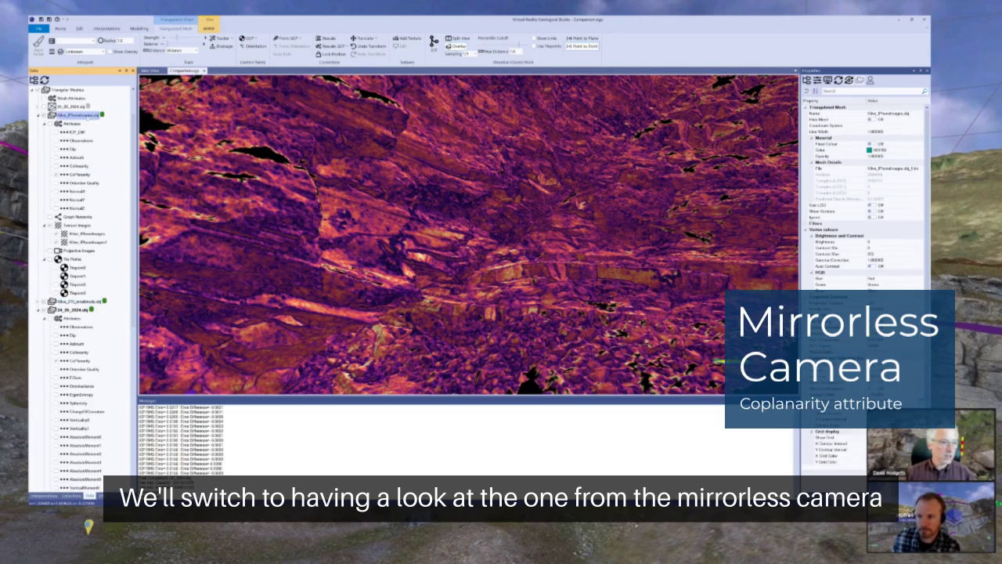
pyautogui.click(872, 119)
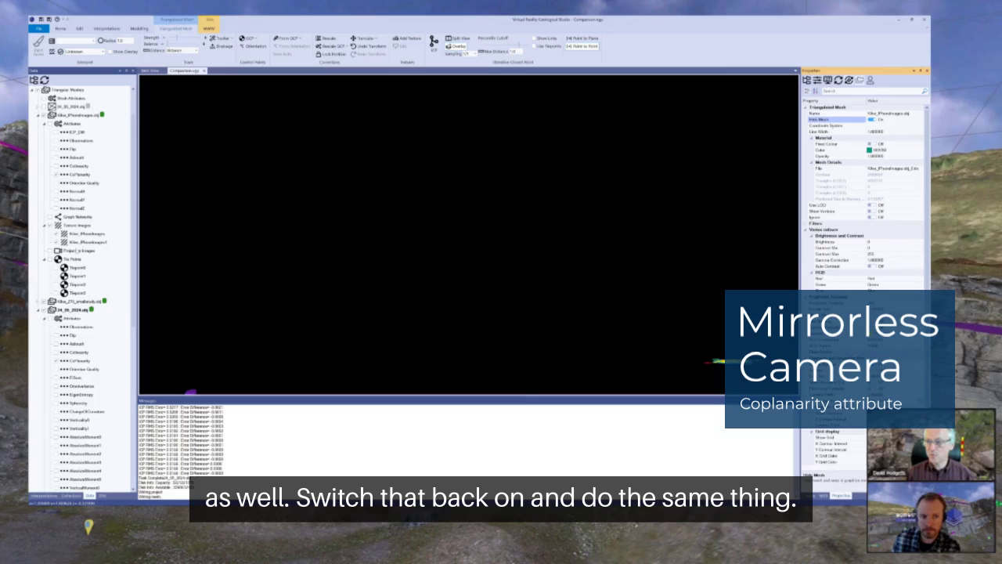
pyautogui.click(76, 300)
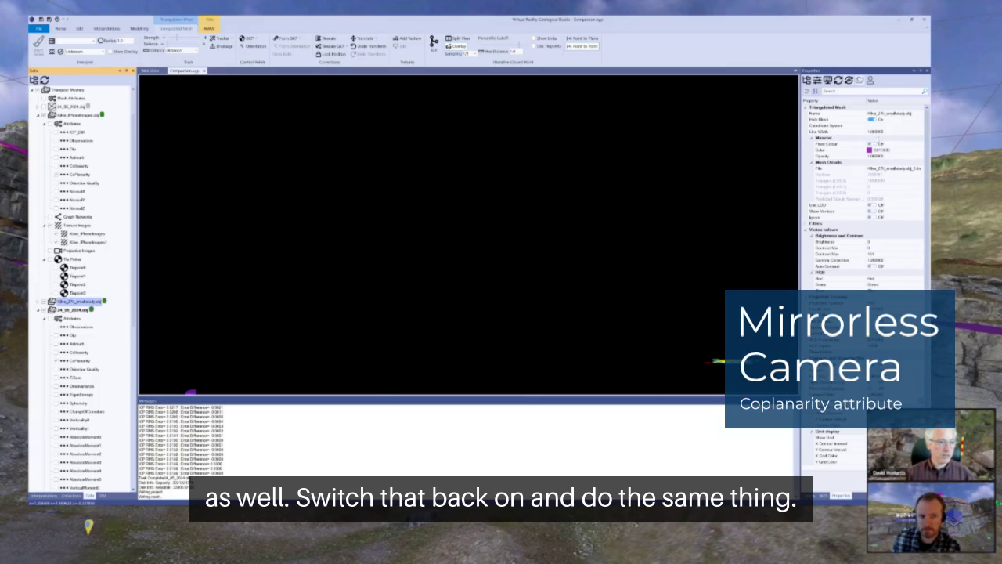
pyautogui.click(871, 119)
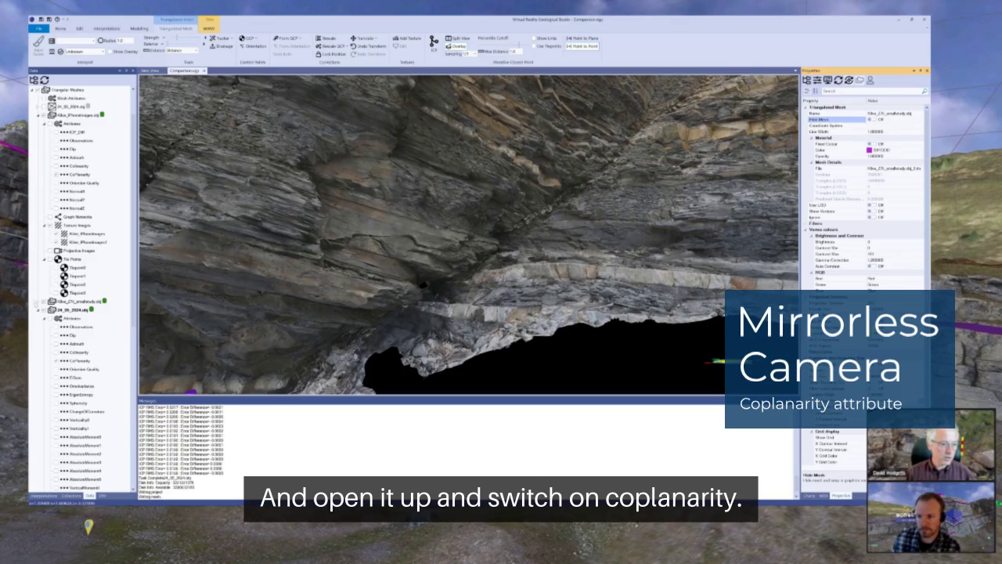
# Step: Turn on the CoPlanarity attribute of the mirrorless camera smallstudy mesh and inspect the coloured cliff face
pyautogui.click(37, 301)
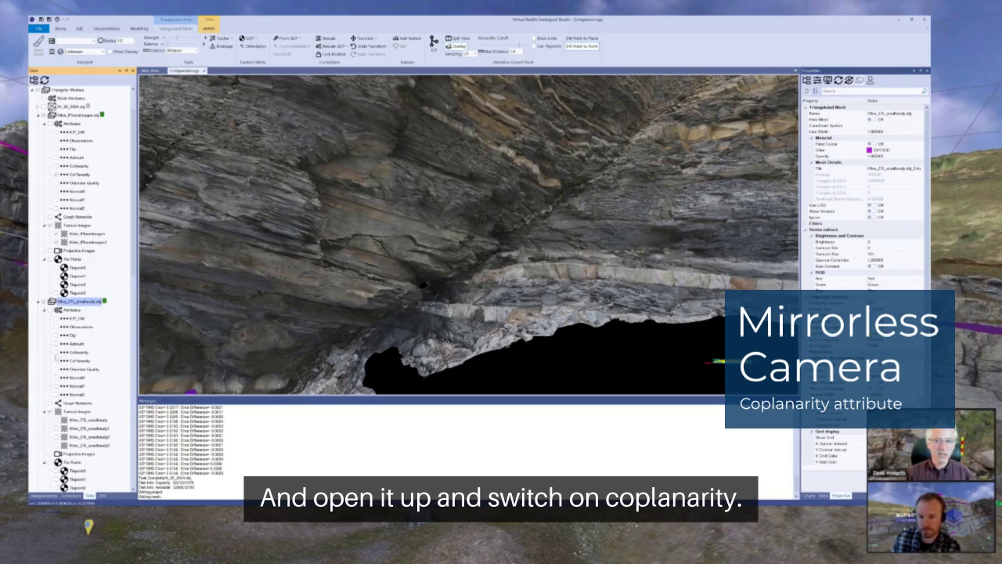
pyautogui.click(58, 361)
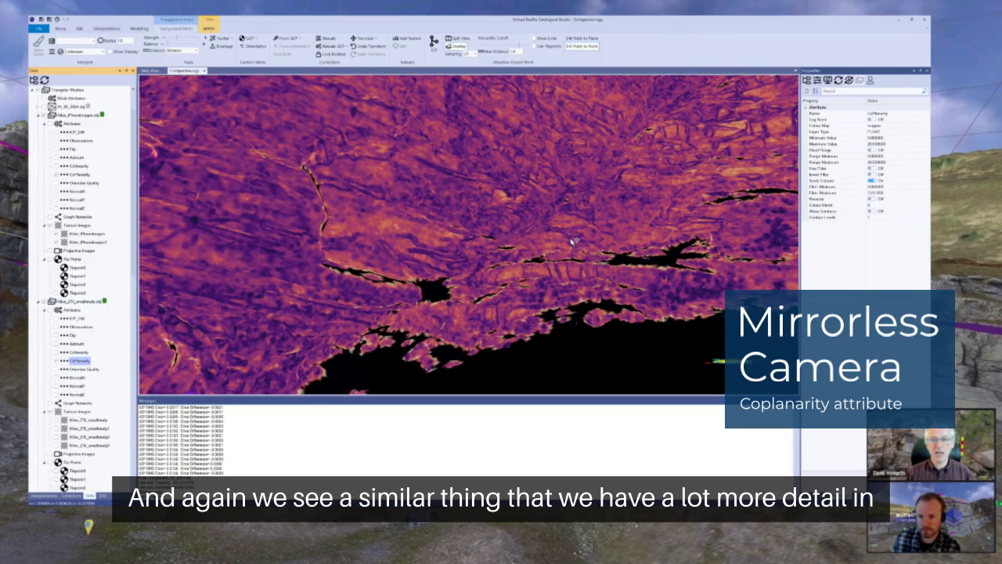
pyautogui.scroll(-6, 573, 241)
pyautogui.moveTo(562, 227); pyautogui.dragTo(498, 286, button='middle')
pyautogui.moveTo(499, 287); pyautogui.dragTo(480, 278)
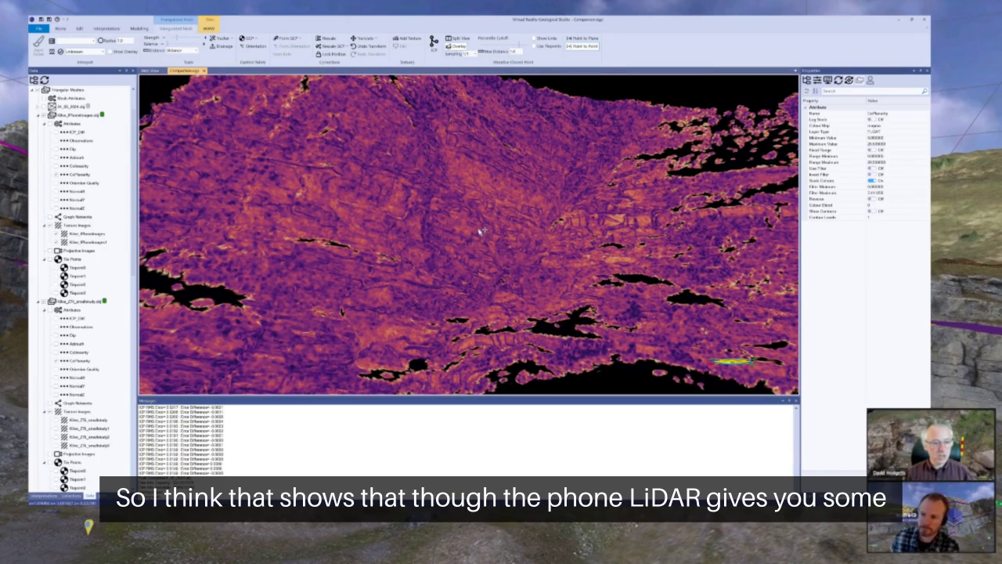
# Step: Examine the coplanarity detail of the mirrorless camera mesh from several angles, including the gaps and the full outcrop extent
pyautogui.scroll(-7, 93, 378)
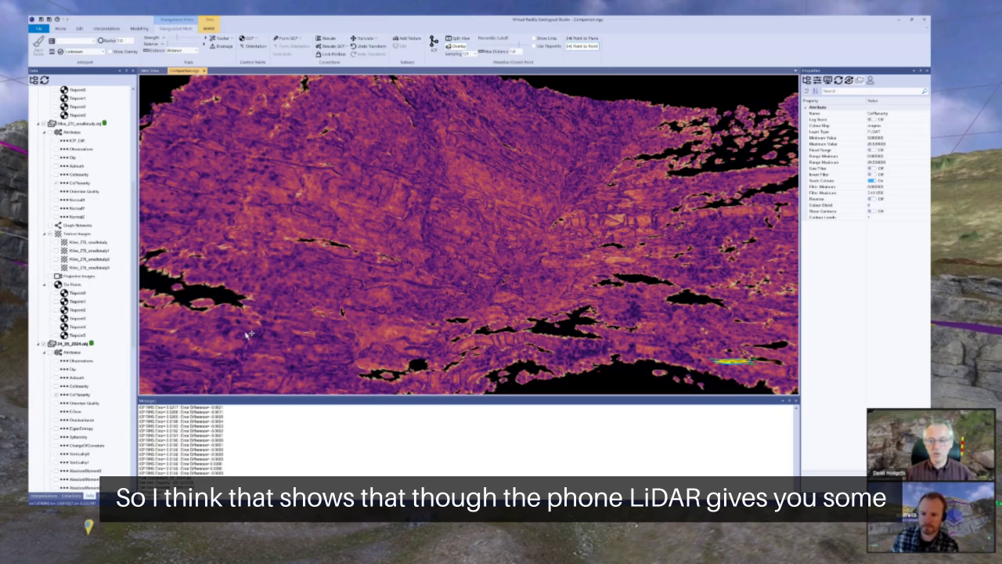
pyautogui.moveTo(291, 327); pyautogui.dragTo(335, 305)
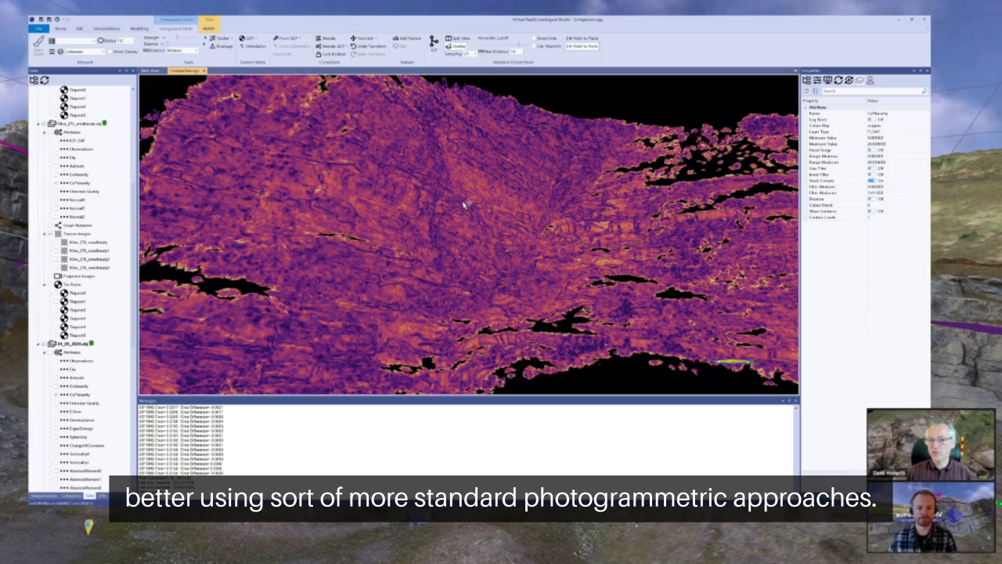
pyautogui.moveTo(463, 203); pyautogui.dragTo(449, 222)
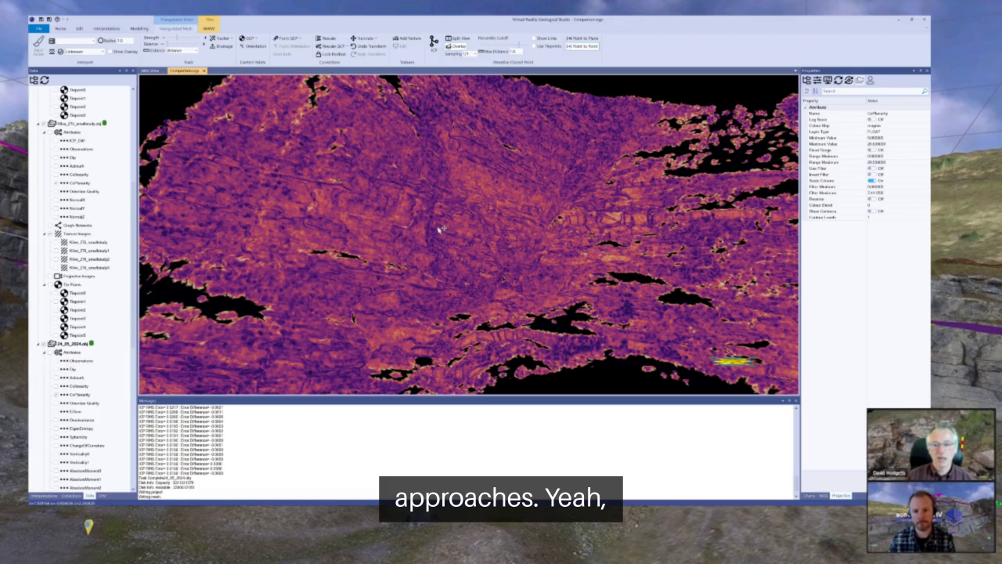
pyautogui.moveTo(448, 227); pyautogui.dragTo(412, 197)
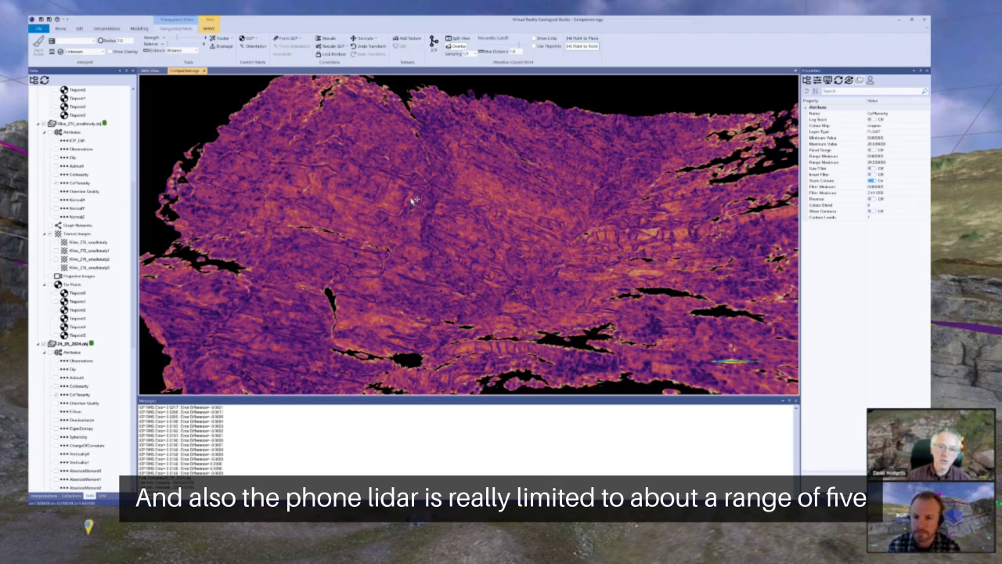
pyautogui.moveTo(414, 212); pyautogui.dragTo(456, 223)
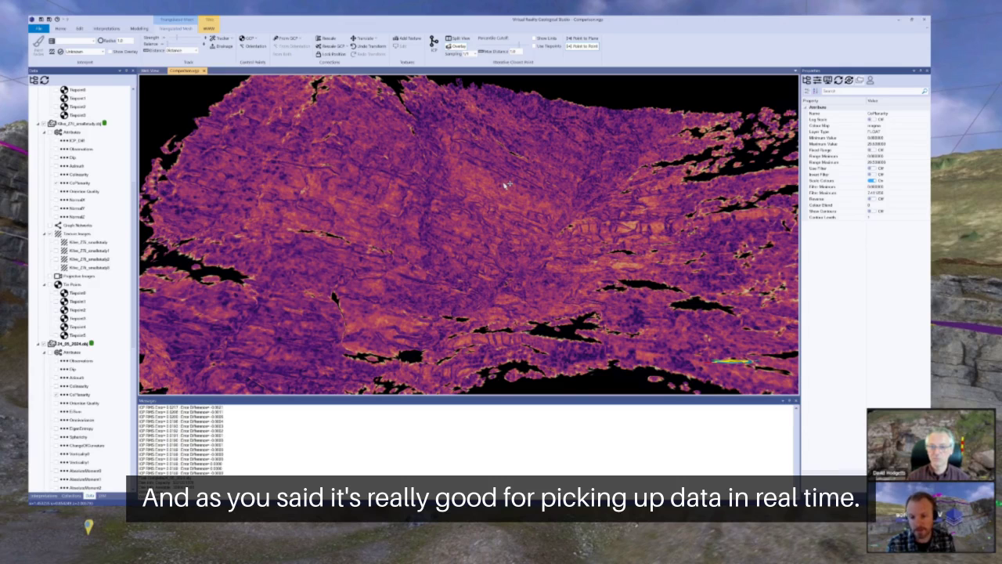
pyautogui.moveTo(505, 187); pyautogui.dragTo(405, 166)
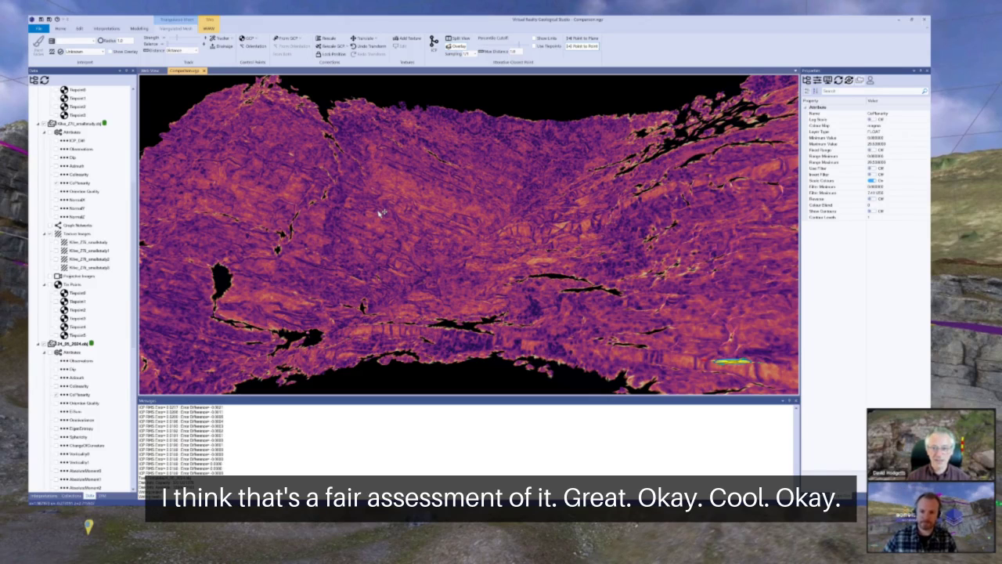
pyautogui.moveTo(382, 213); pyautogui.dragTo(416, 235)
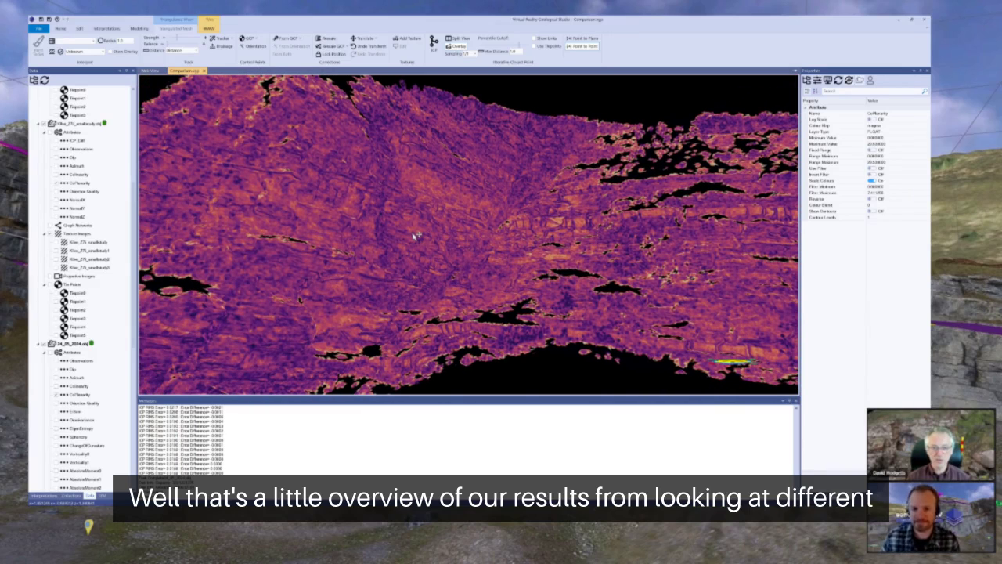
pyautogui.scroll(-3, 416, 236)
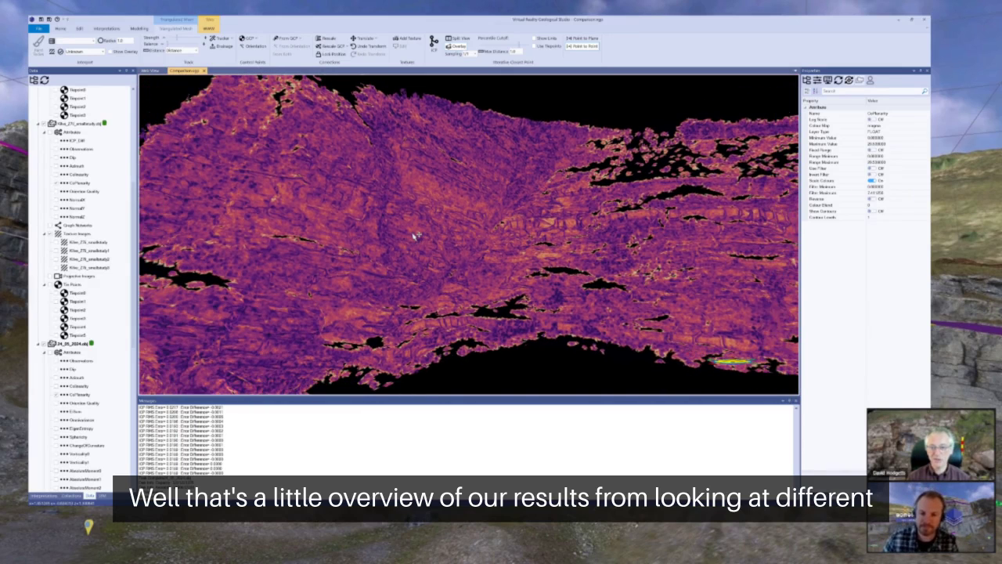
pyautogui.moveTo(416, 236); pyautogui.dragTo(444, 249)
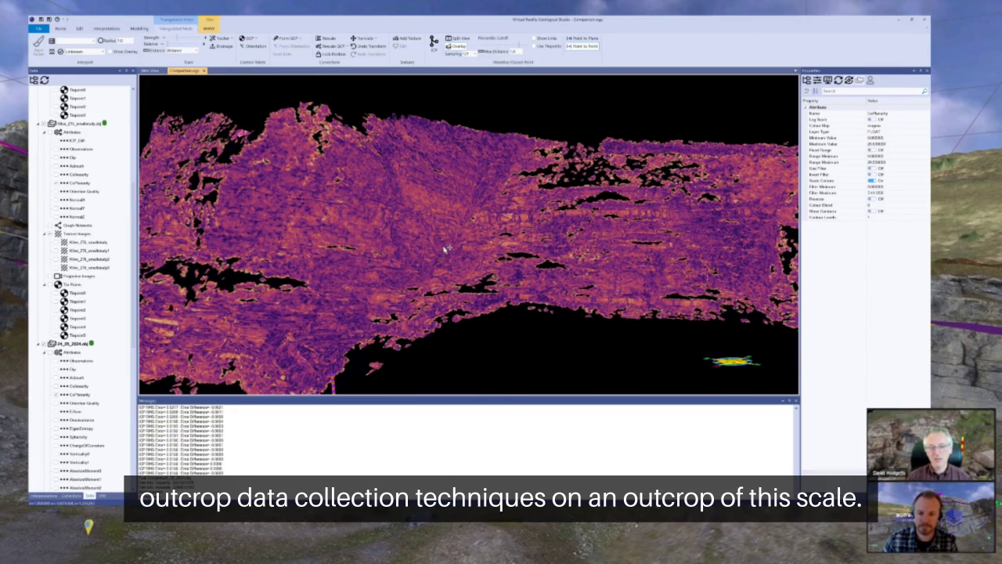